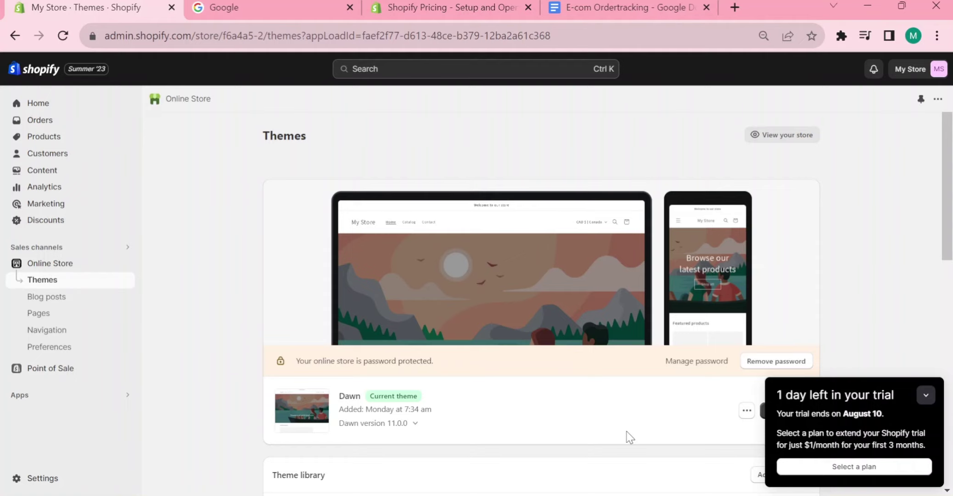
- Review the Shopify pricing page and the store's plan settings, and return to the Themes page
left_click(432, 7)
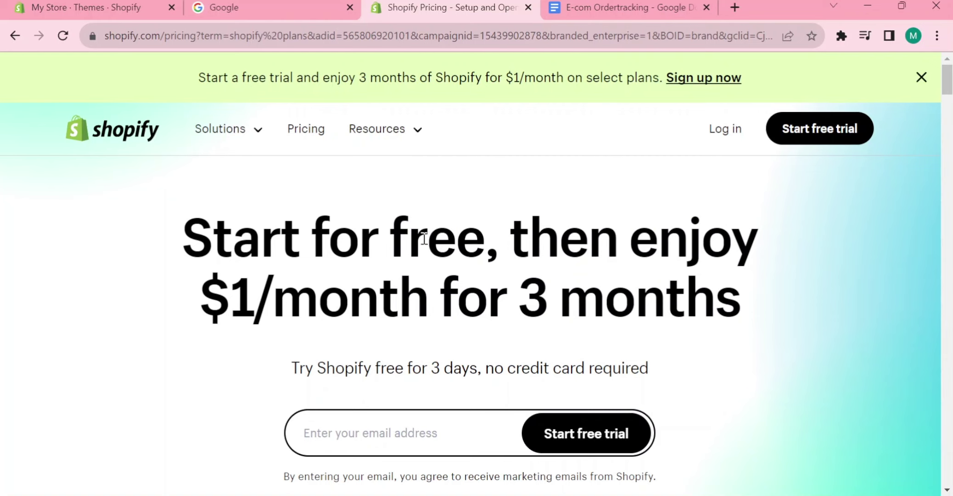
left_click(125, 6)
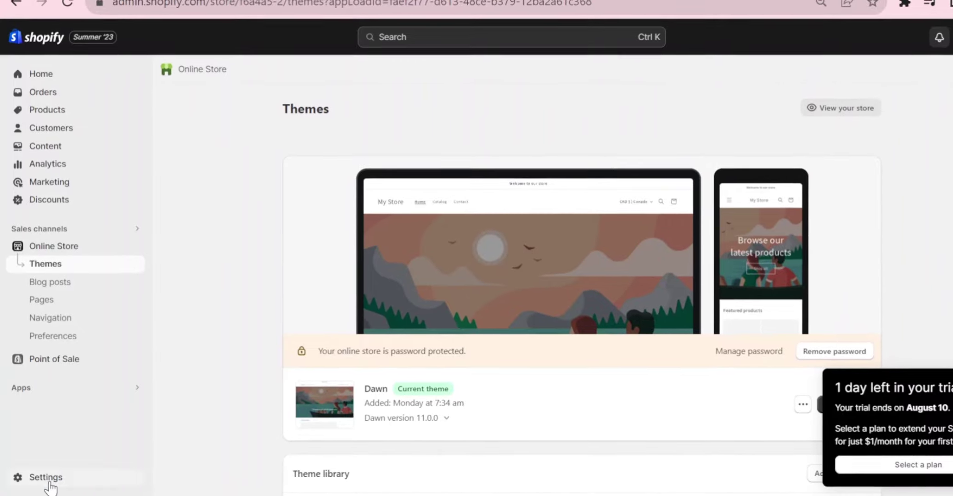
left_click(45, 477)
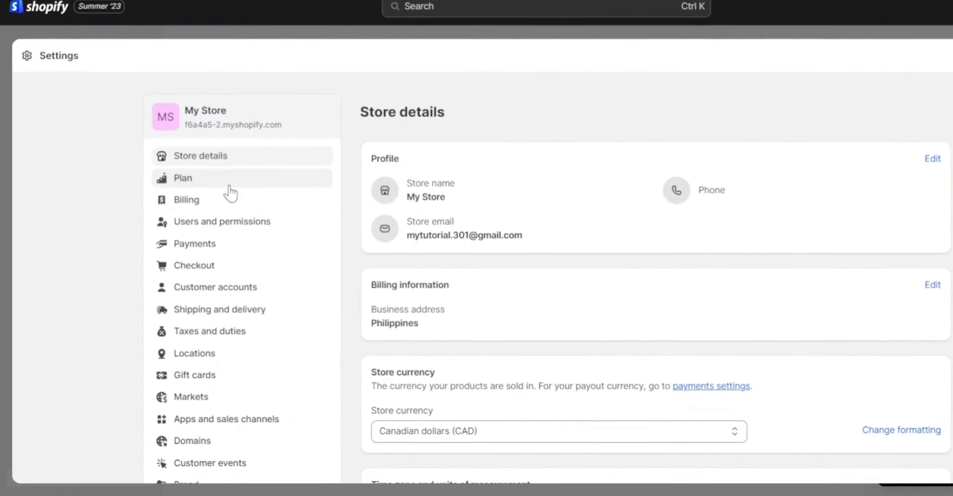
left_click(229, 186)
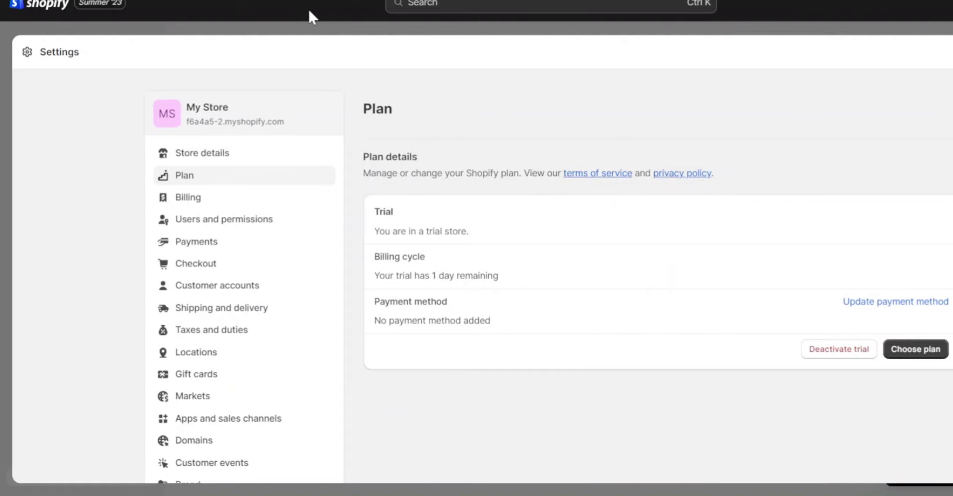
key("Escape")
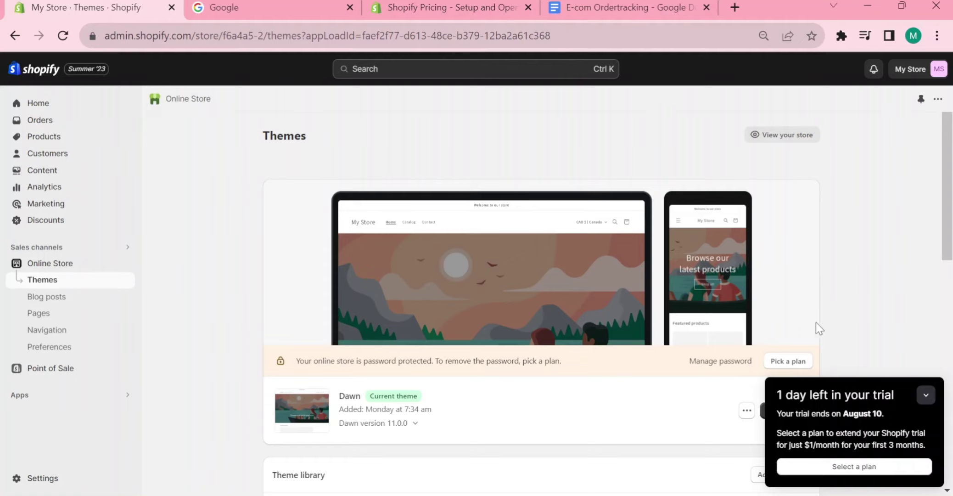
- Preview the online store's home page and return to the store admin
left_click(124, 264)
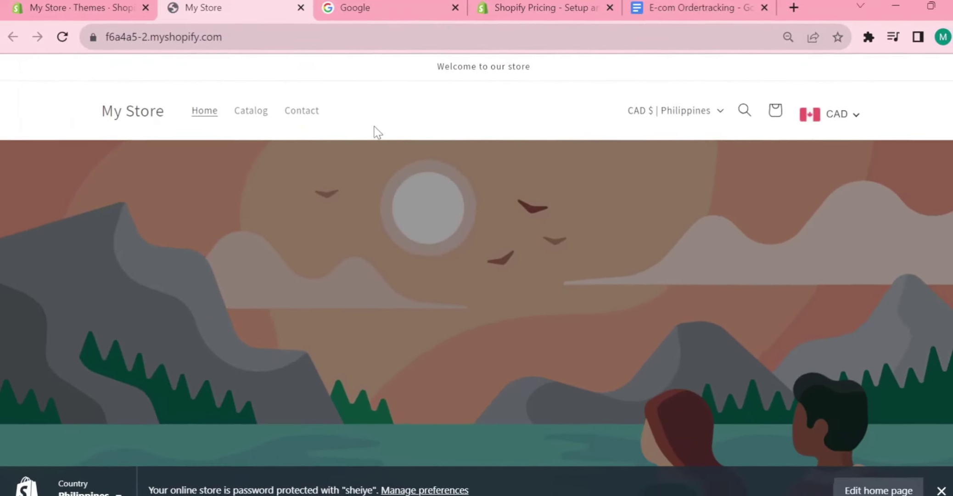
left_click(132, 5)
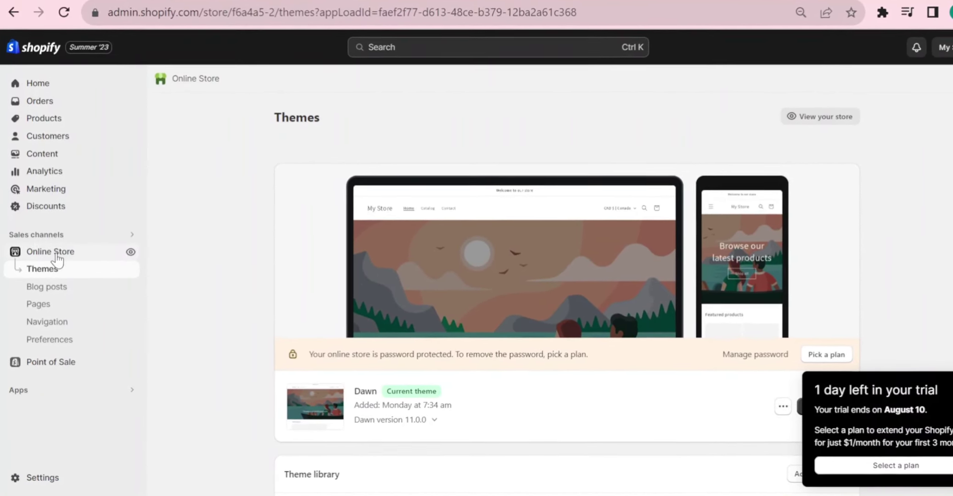
- Create and save a new online store page titled "tracking tab"
left_click(63, 303)
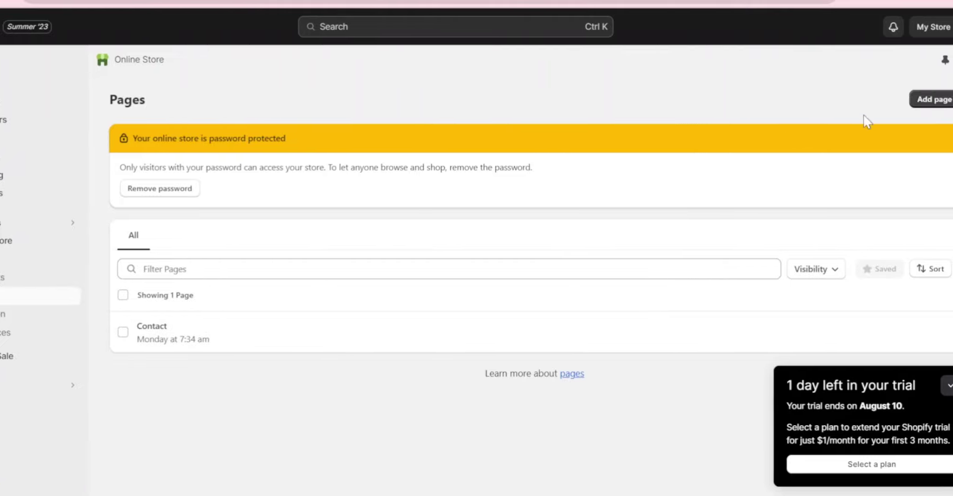
left_click(908, 99)
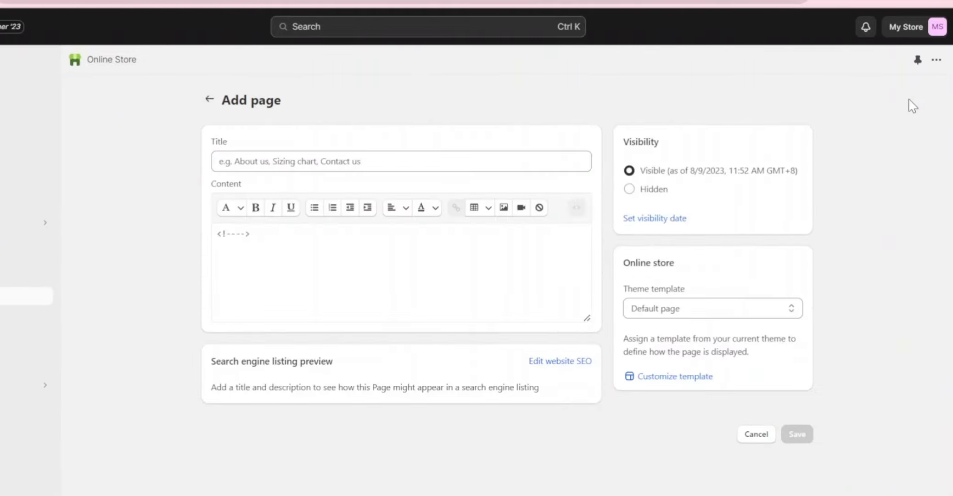
left_click(409, 163)
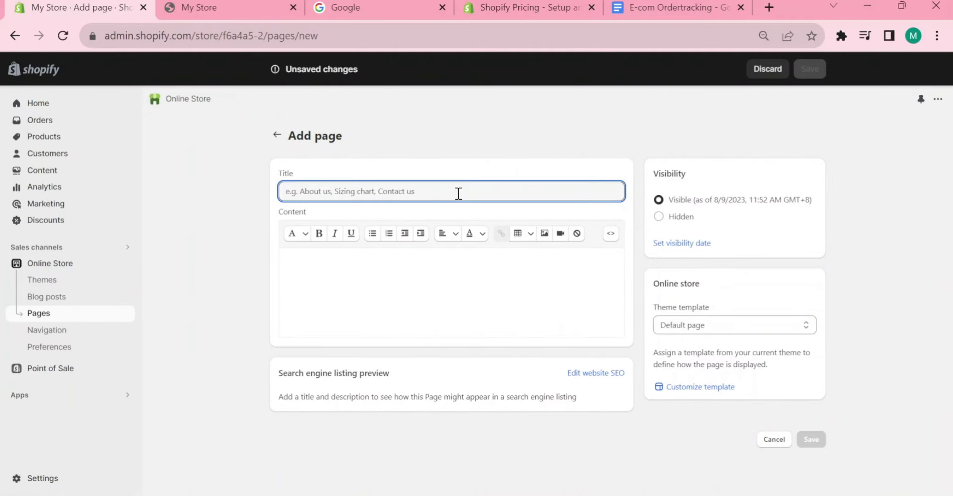
type("tracking tab")
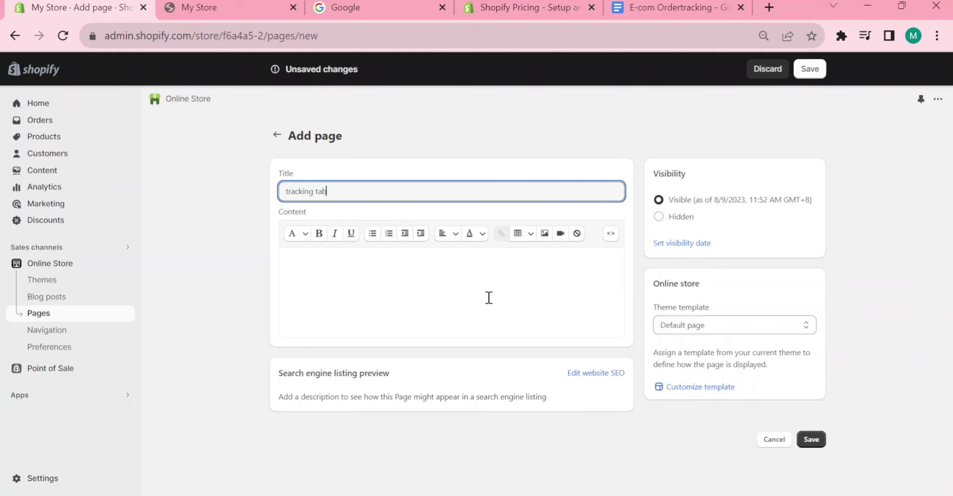
left_click(809, 69)
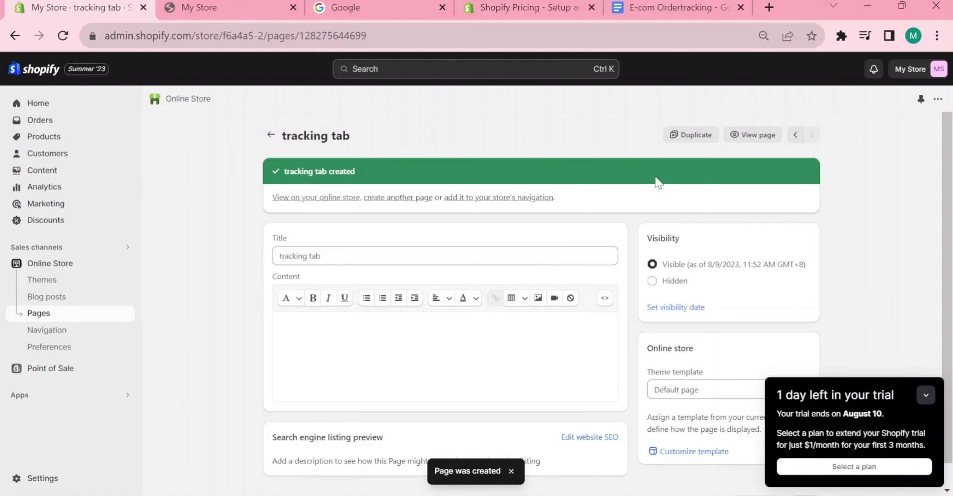
- Switch to the E-com Ordertracking document in Google Docs and examine its confirmation email and tracking page scripts
left_click(686, 9)
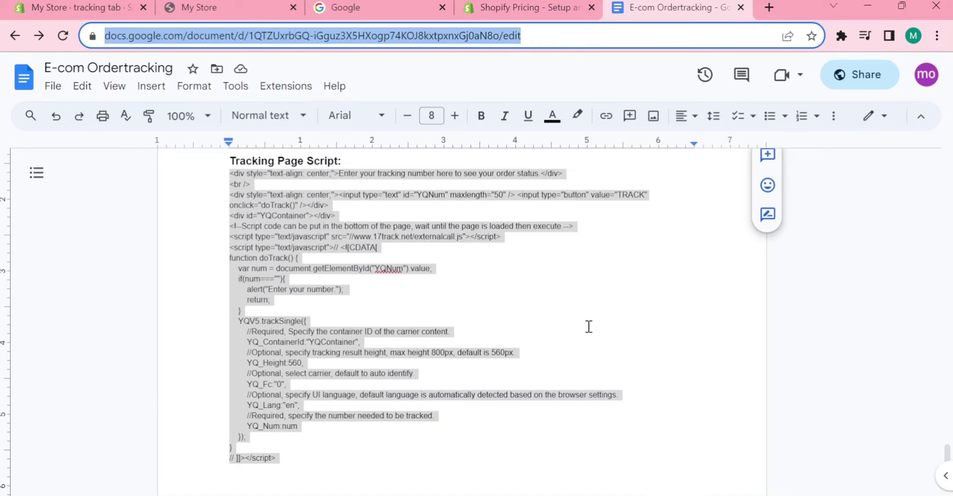
scroll(588, 326, "up", 20)
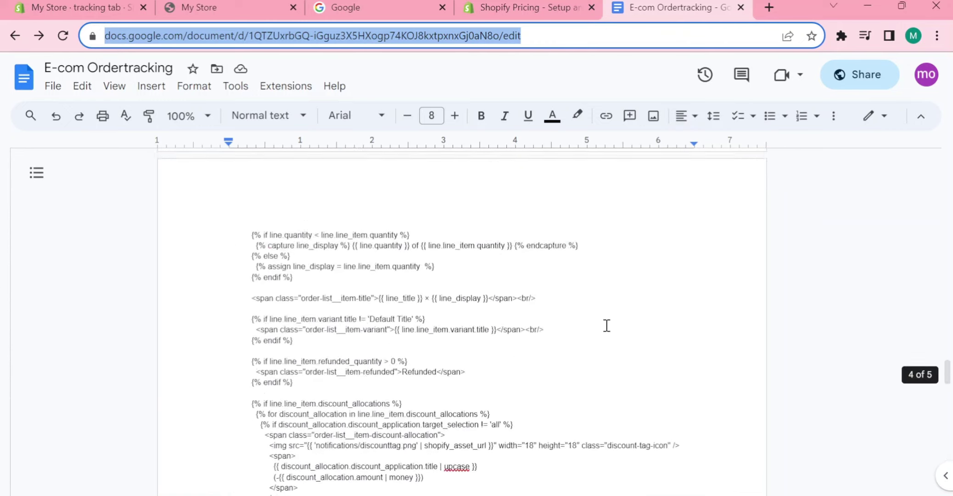
scroll(625, 325, "up", 15)
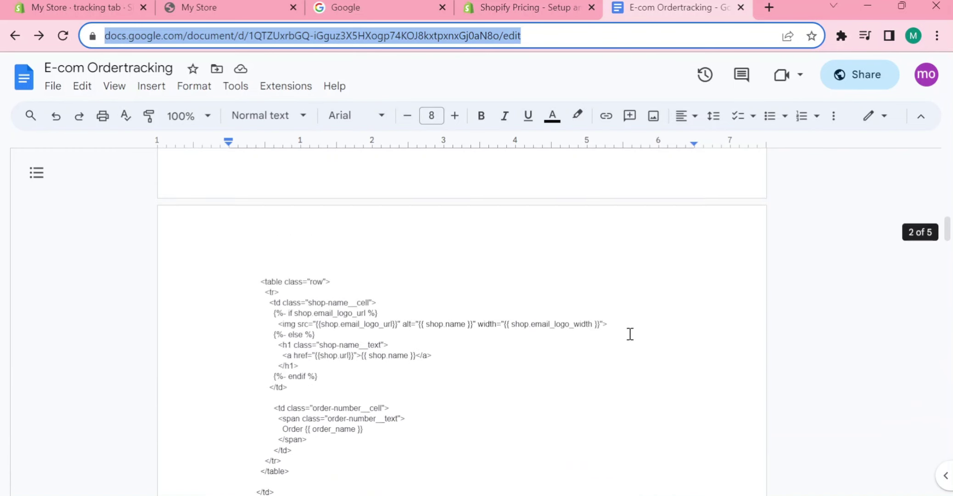
scroll(619, 330, "up", 15)
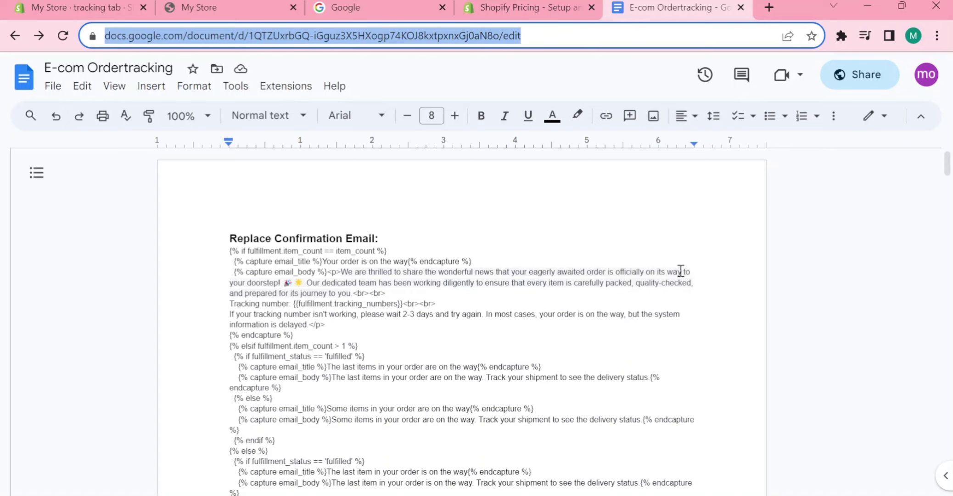
- Switch back to the Shopify admin and show the tracking tab page's content as HTML
left_click(128, 13)
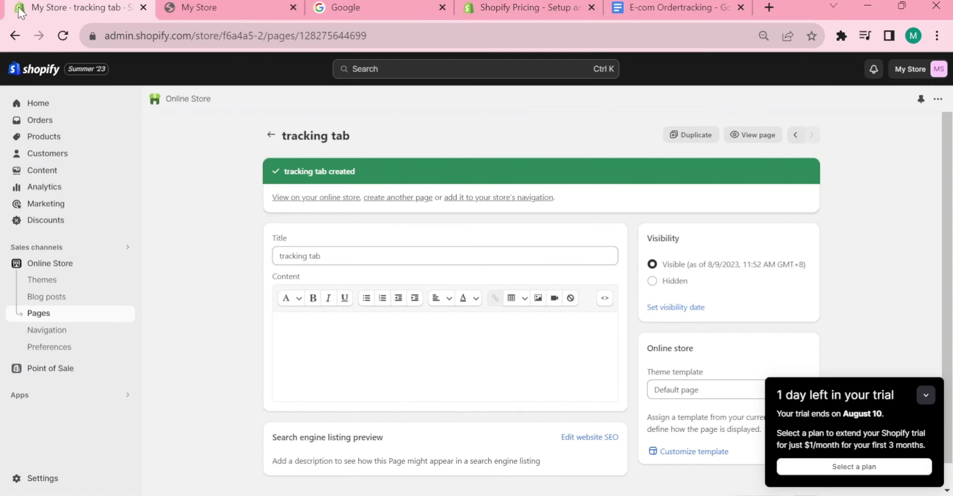
scroll(734, 252, "down", 1)
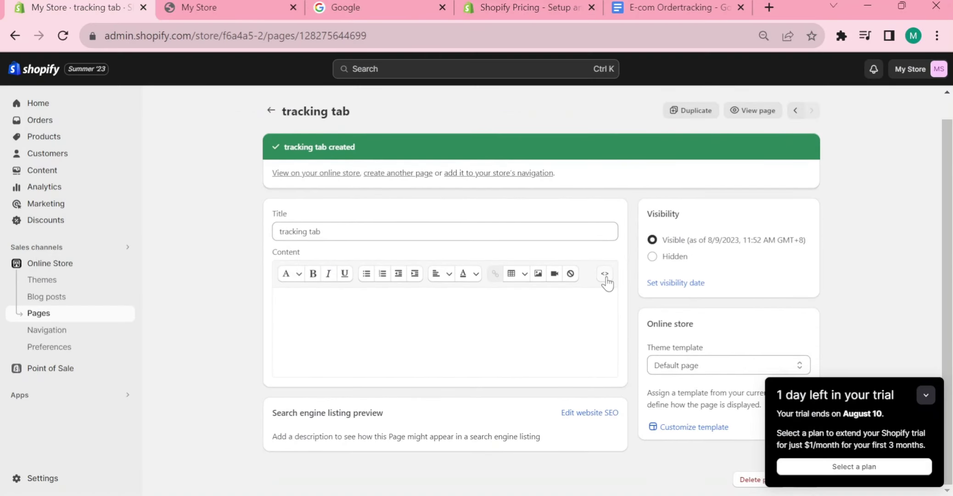
left_click(604, 276)
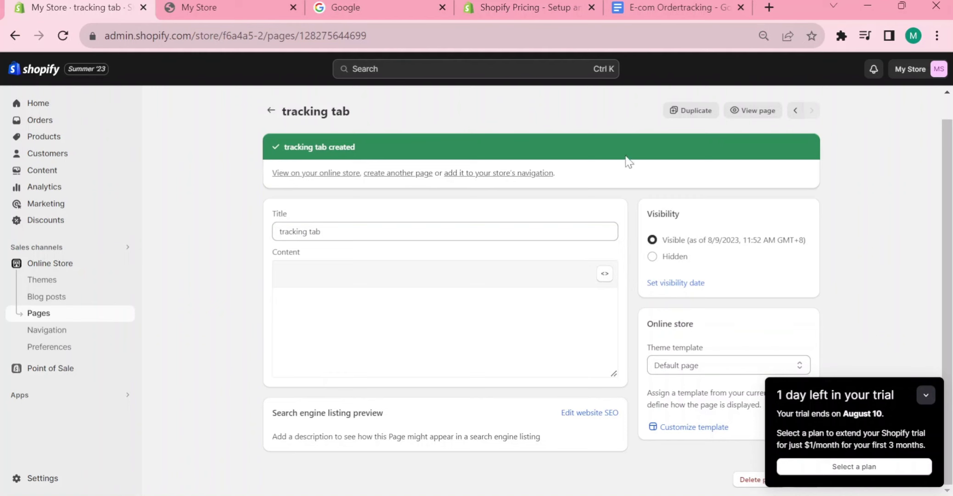
- Copy the entire code under Tracking Page Script from the E-com Ordertracking document in Google Docs
left_click(652, 6)
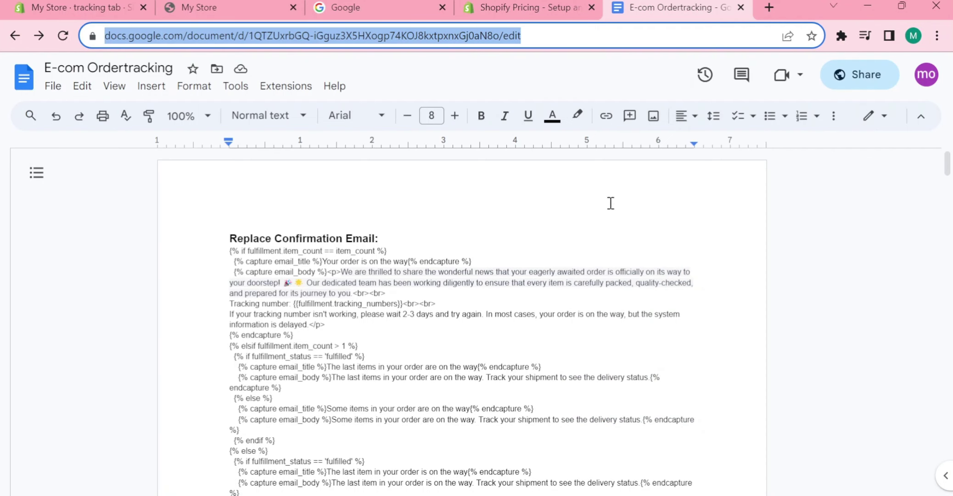
scroll(531, 320, "down", 1)
scroll(531, 319, "down", 20)
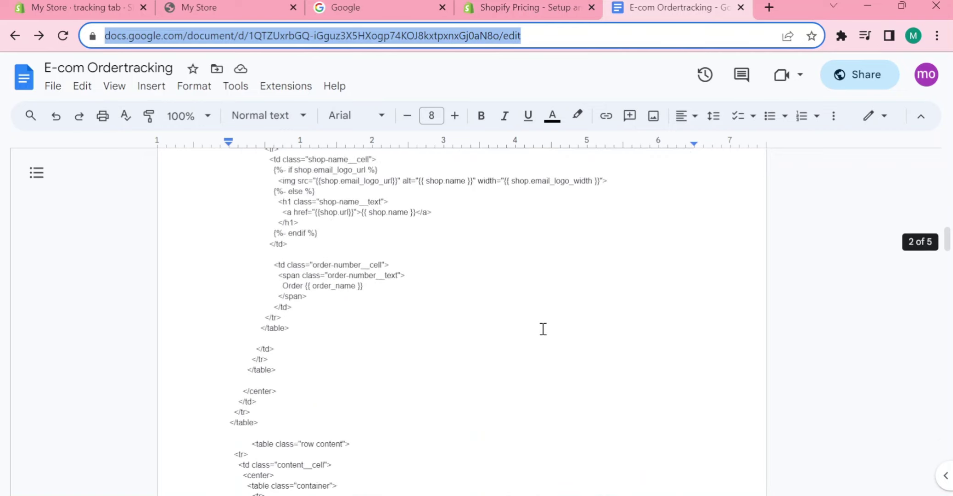
scroll(640, 351, "down", 20)
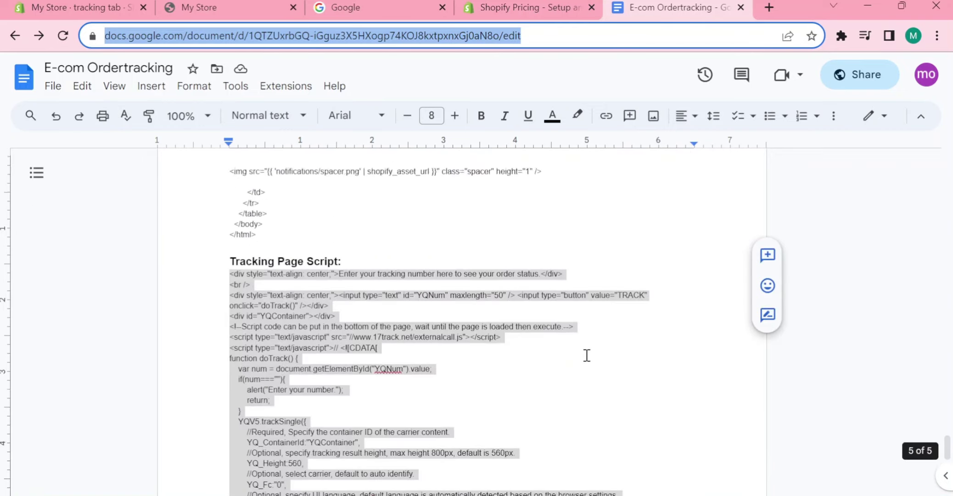
scroll(579, 356, "up", 6)
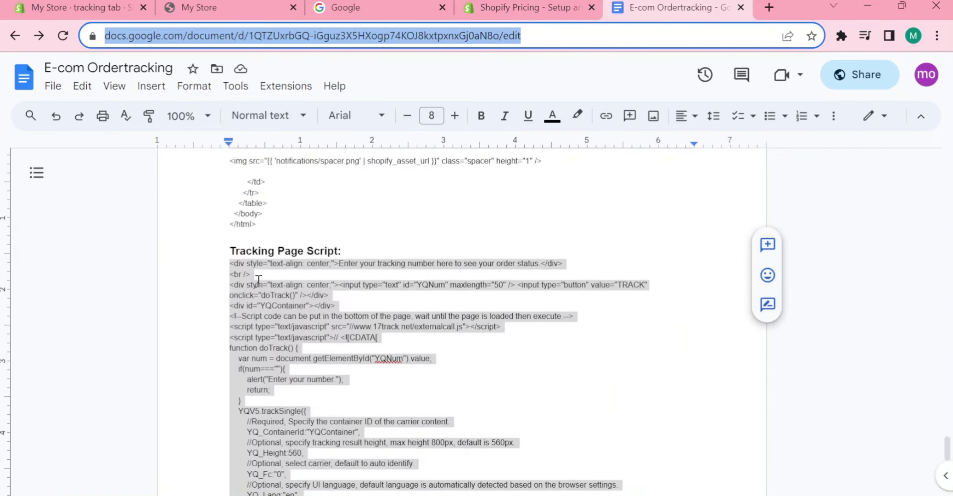
left_click(378, 239)
left_click(230, 263)
key("ctrl+shift+End")
scroll(202, 229, "up", 3)
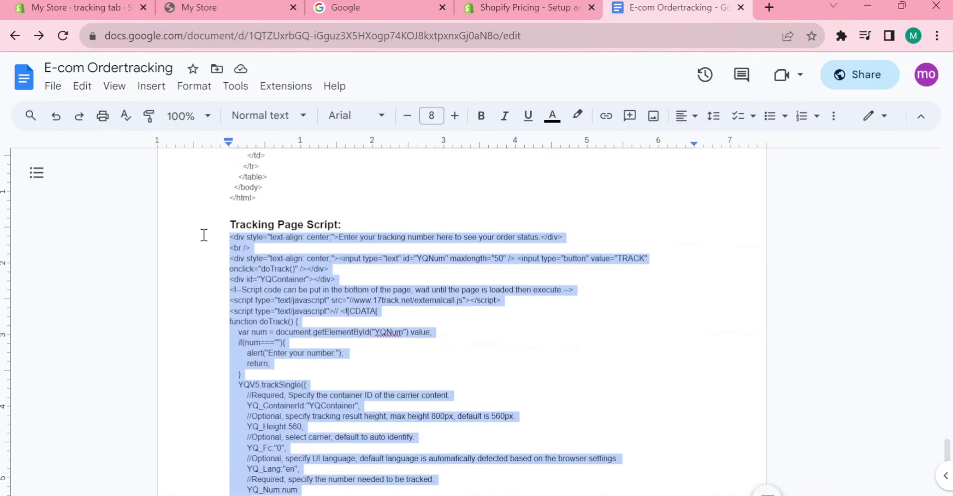
- Return to the Shopify admin and paste the tracking page script into the tracking tab page's HTML content
left_click(110, 8)
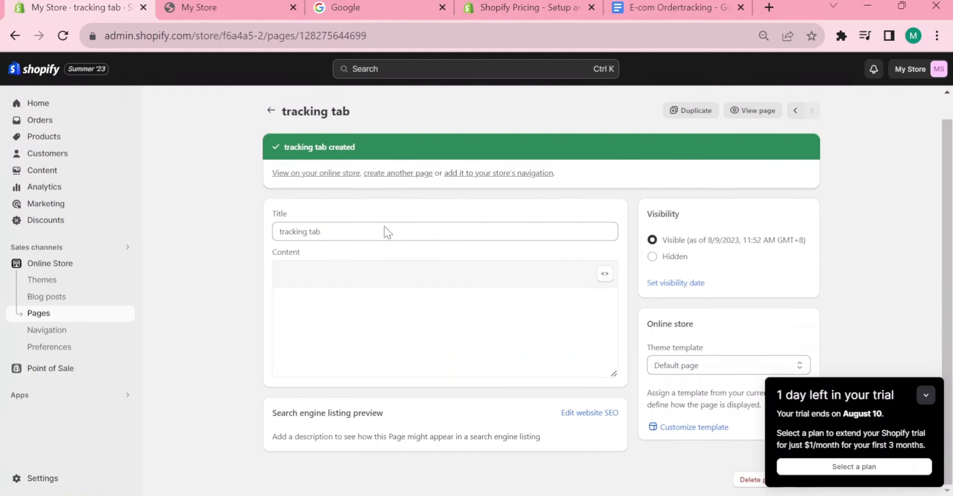
left_click(348, 301)
key("ctrl+v")
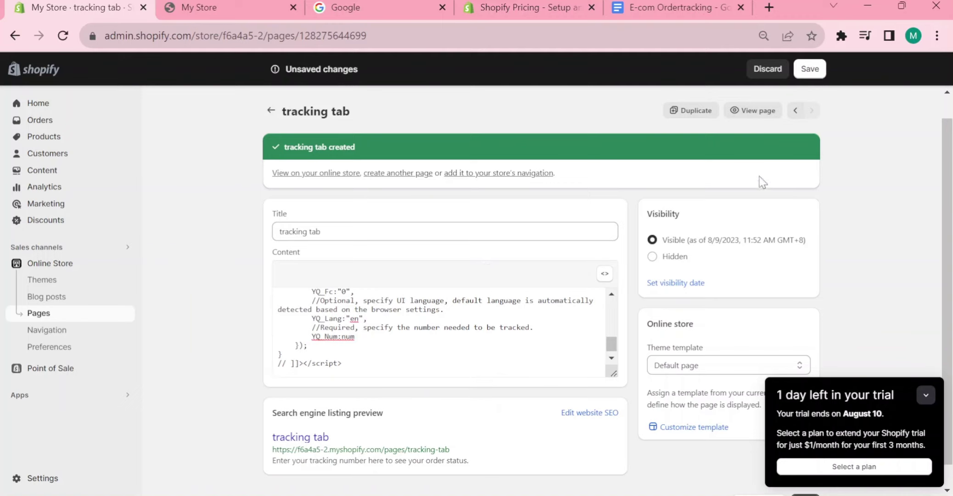
- Preview the tracking tab page on the storefront and save the page with its script in the admin
left_click(756, 114)
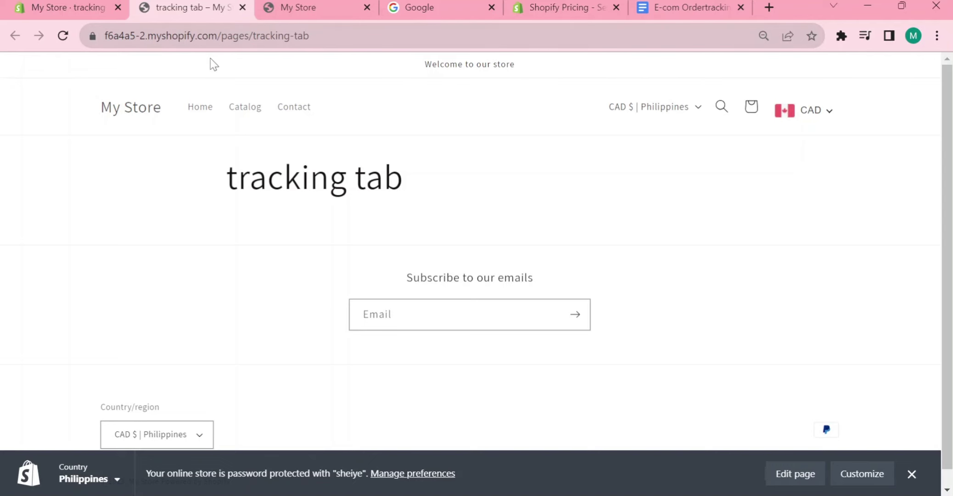
left_click(75, 3)
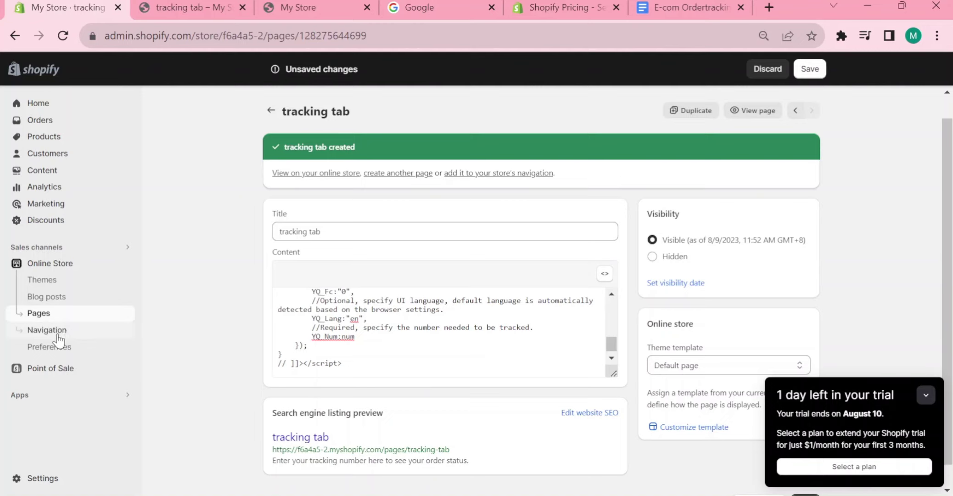
left_click(812, 71)
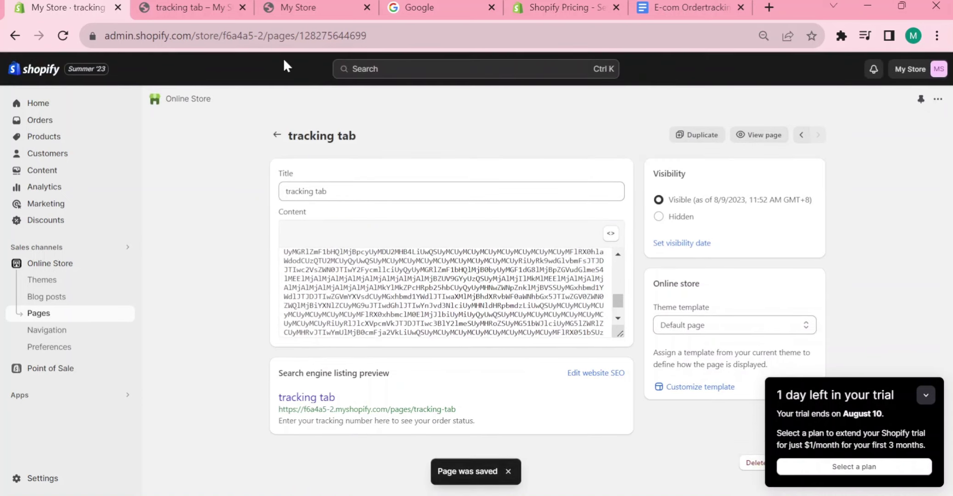
- Copy the tracking tab page's storefront URL and paste it into the address bar of the Google tab
left_click(202, 9)
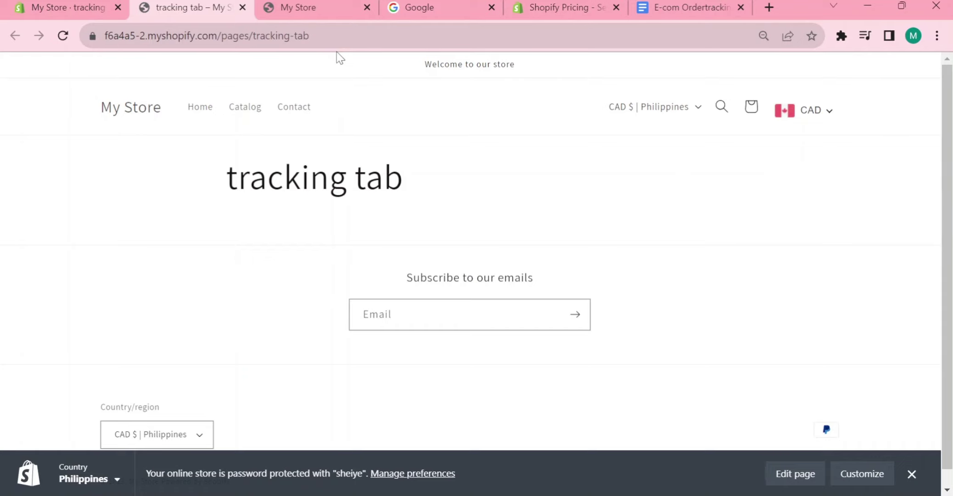
left_click(321, 35)
key("ctrl+c")
left_click(323, 12)
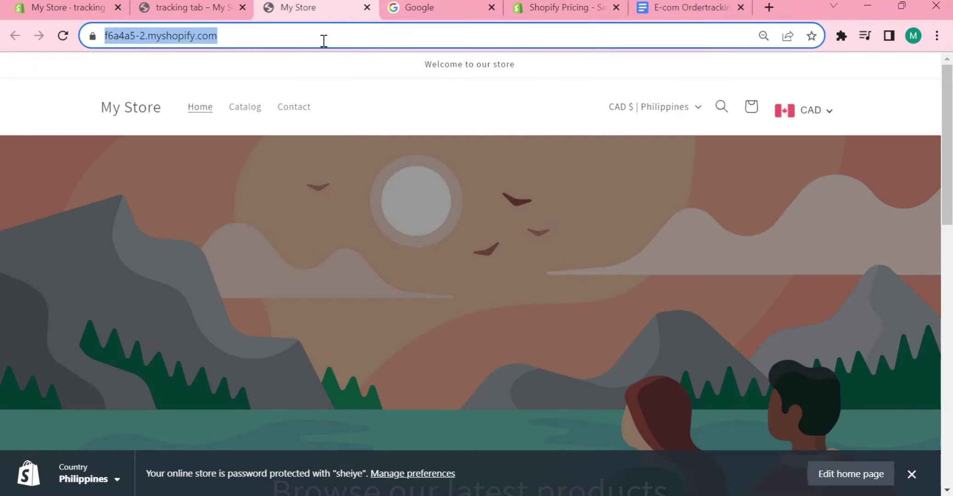
left_click(422, 11)
left_click(389, 30)
key("ctrl+v")
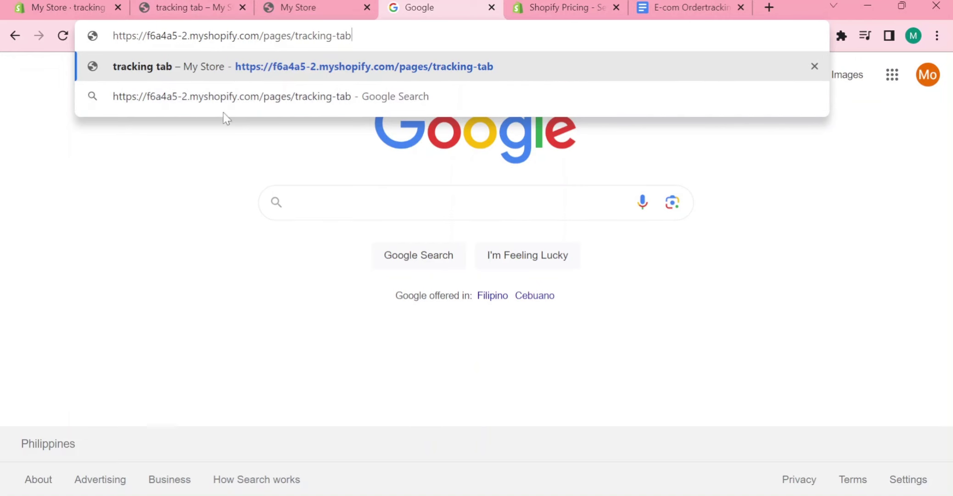
- Return to the Shopify admin and open the Main menu in the online store's navigation settings
left_click(69, 8)
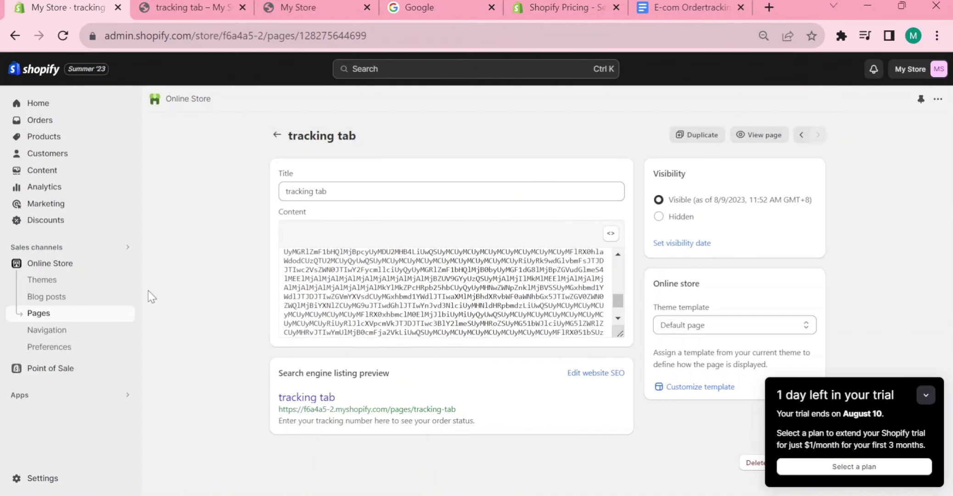
left_click(68, 330)
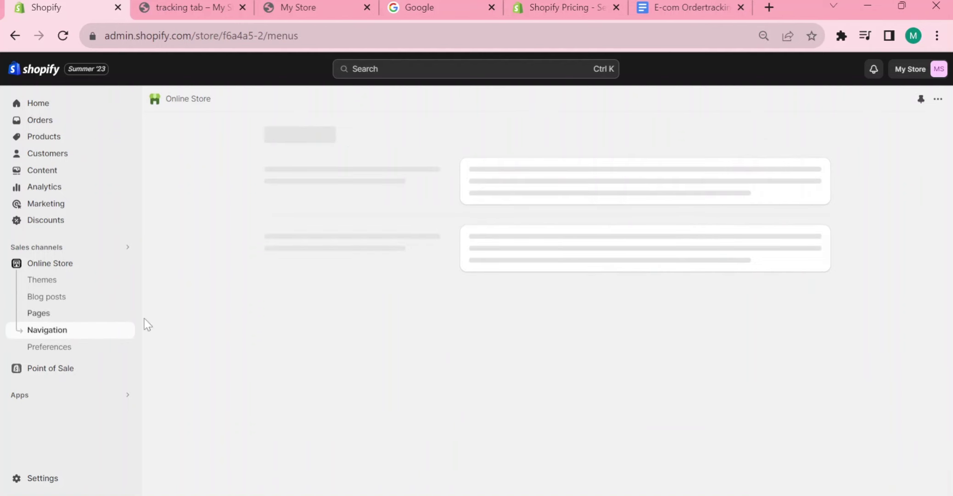
scroll(468, 318, "down", 1)
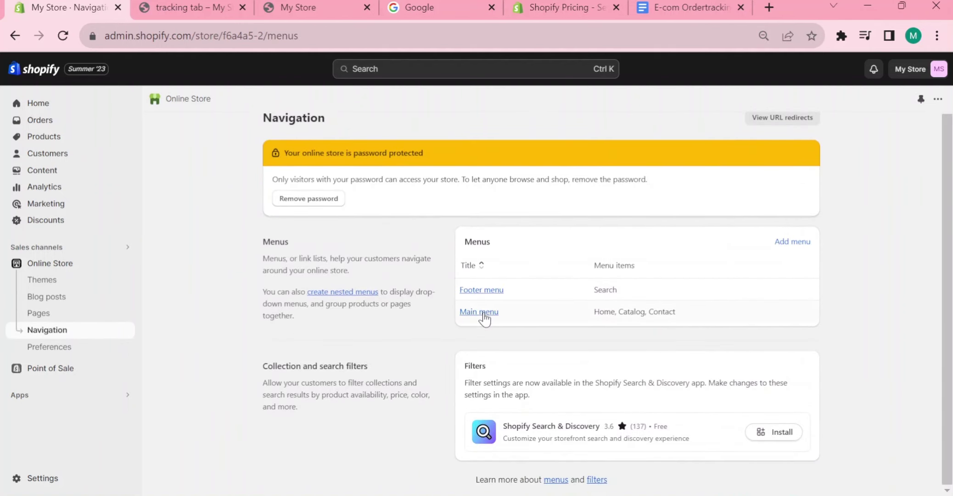
left_click(481, 312)
- Add a menu item linked to the tracking tab page, keeping the page title as its name, and save the Main menu
left_click(514, 376)
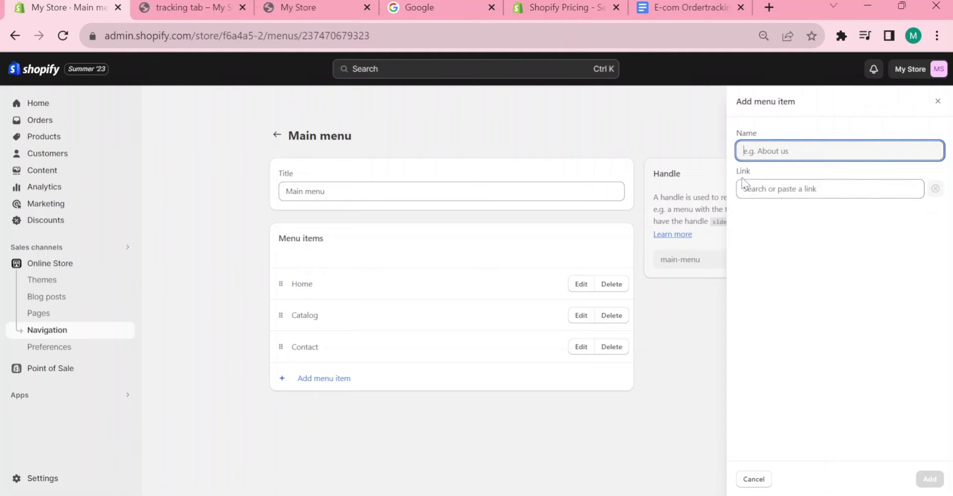
left_click(794, 189)
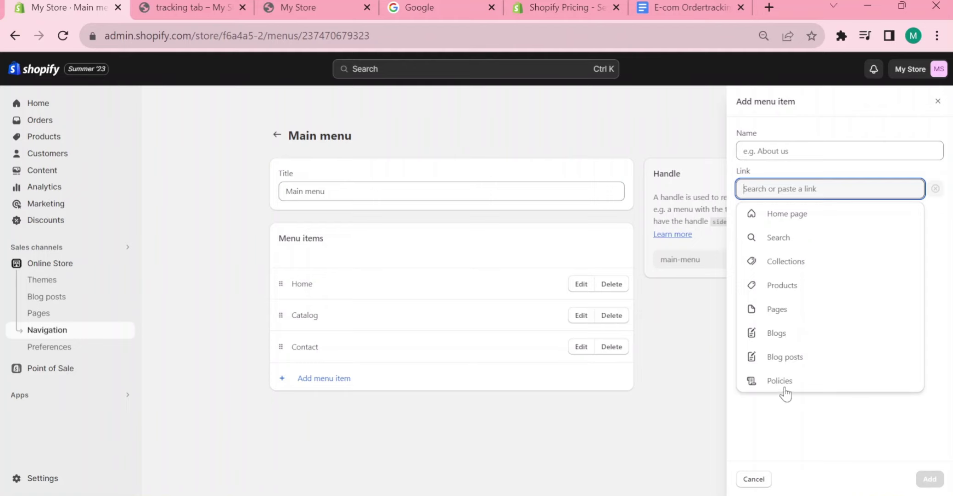
left_click(776, 312)
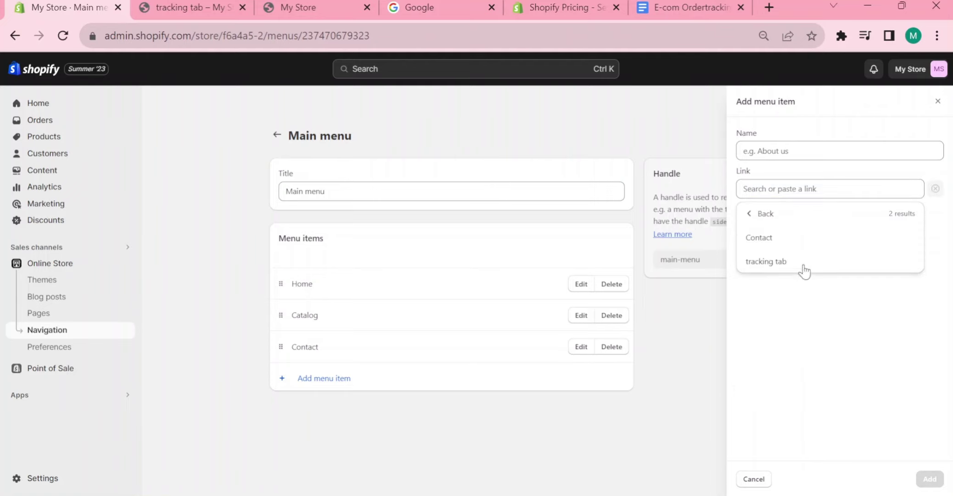
left_click(766, 261)
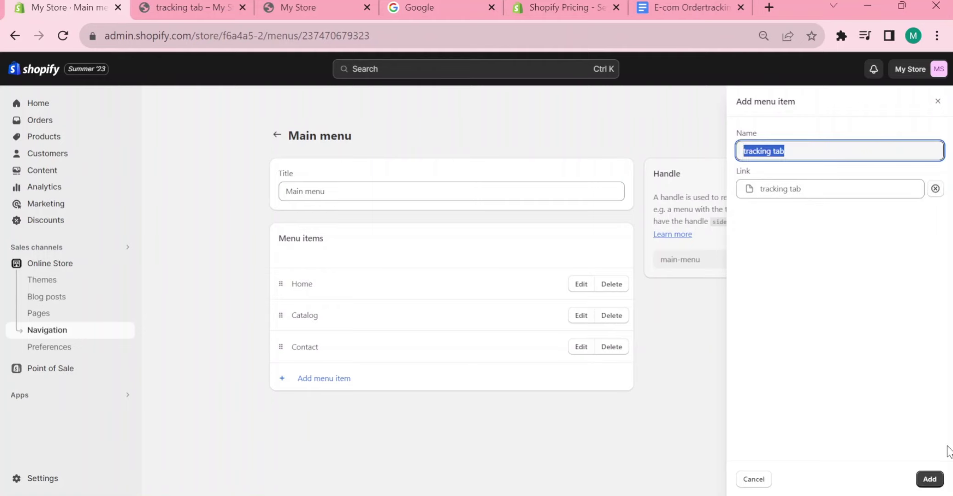
left_click(929, 478)
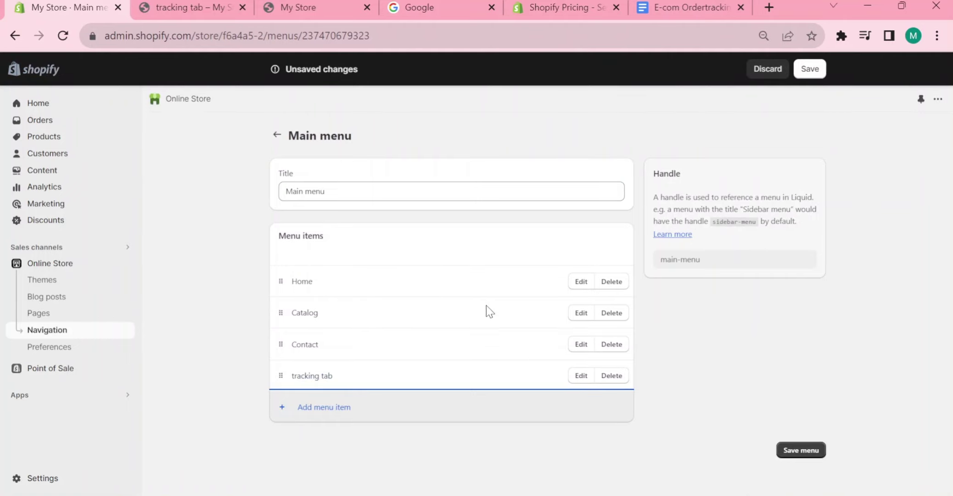
left_click(812, 70)
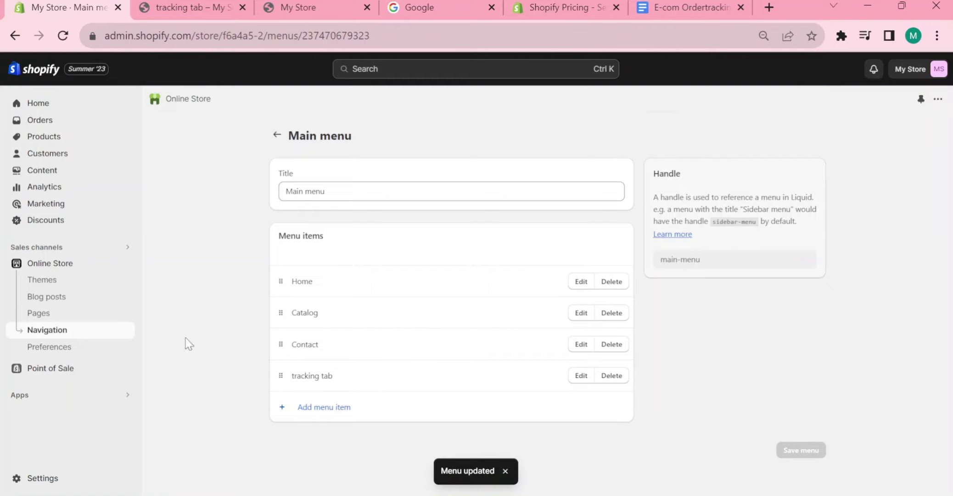
- View the online store, check the tracking tab page through its storefront menu link, and return to the Shopify admin
left_click(125, 263)
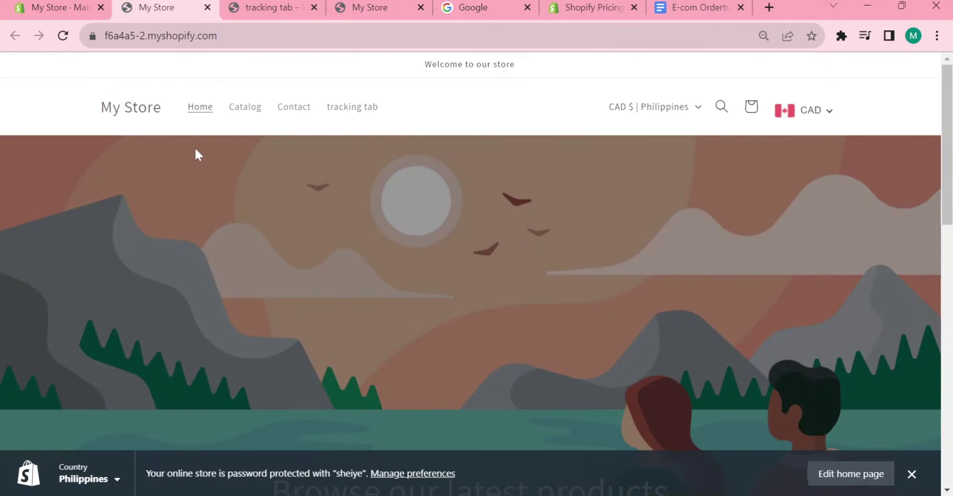
left_click(346, 108)
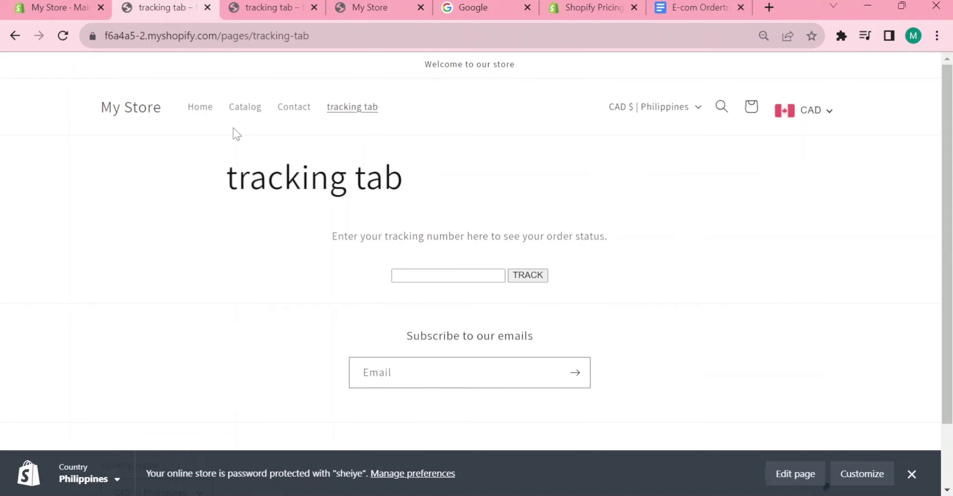
key("ctrl+1")
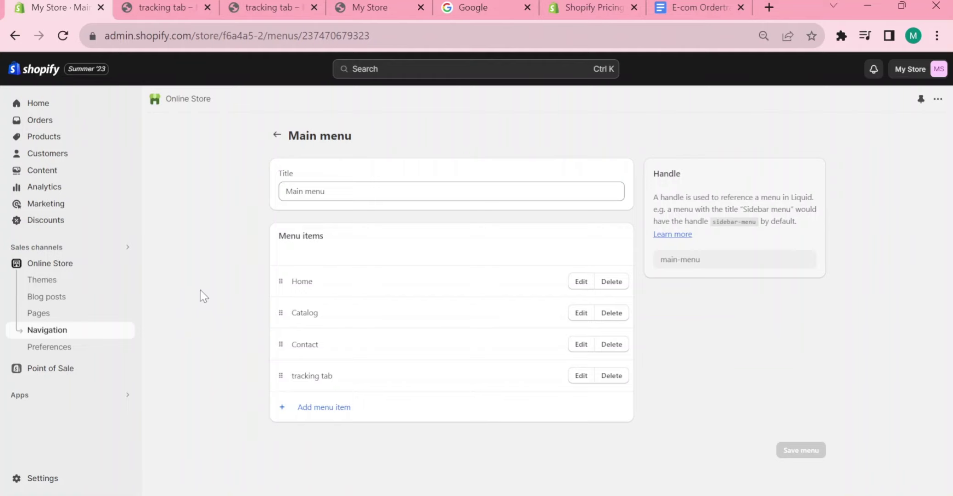
left_click(161, 7)
left_click(420, 277)
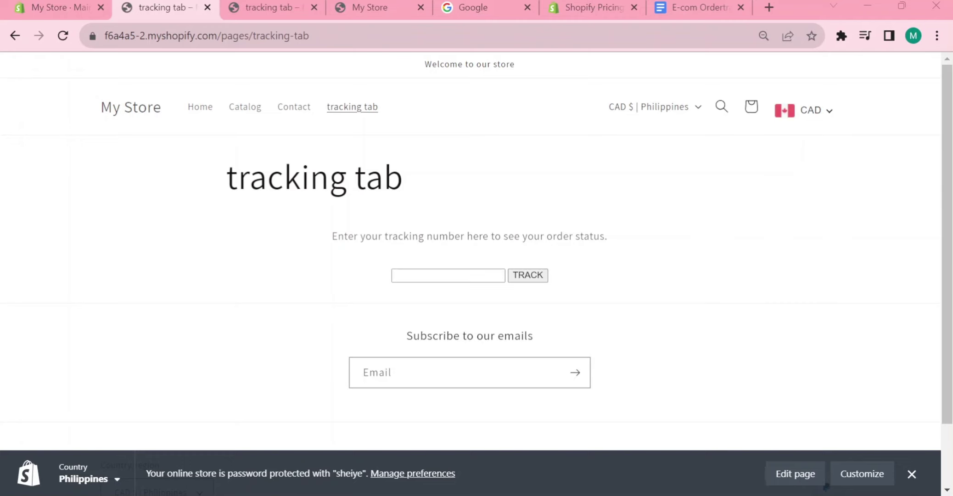
key("ctrl+shift+Tab")
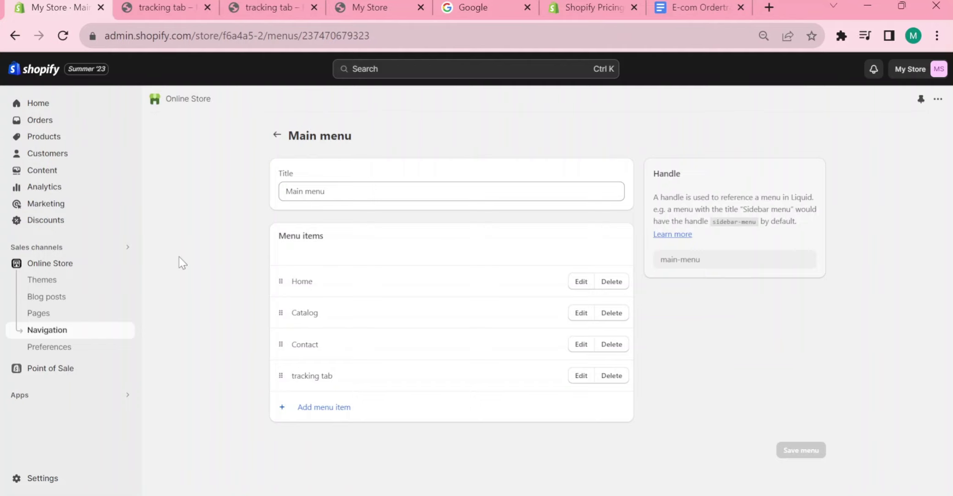
- Open the Notifications section of the store settings
left_click(43, 477)
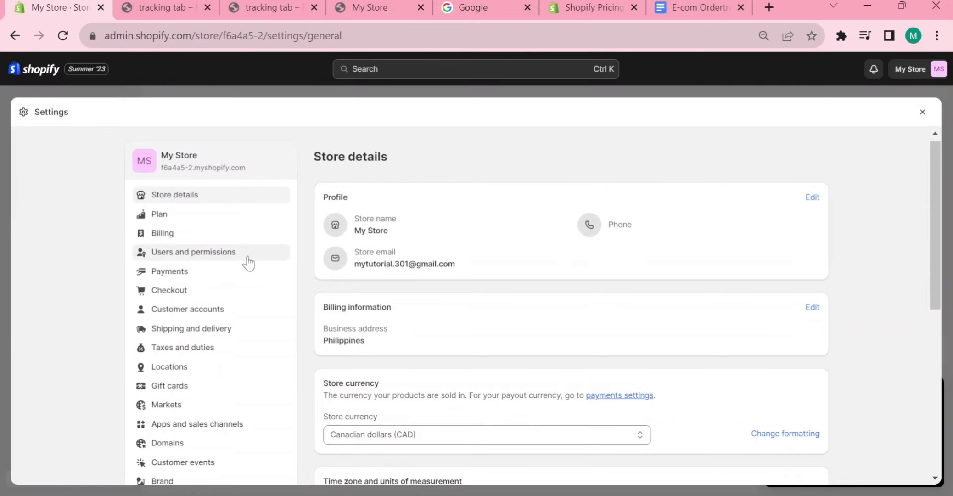
scroll(248, 257, "down", 10)
scroll(243, 272, "up", 5)
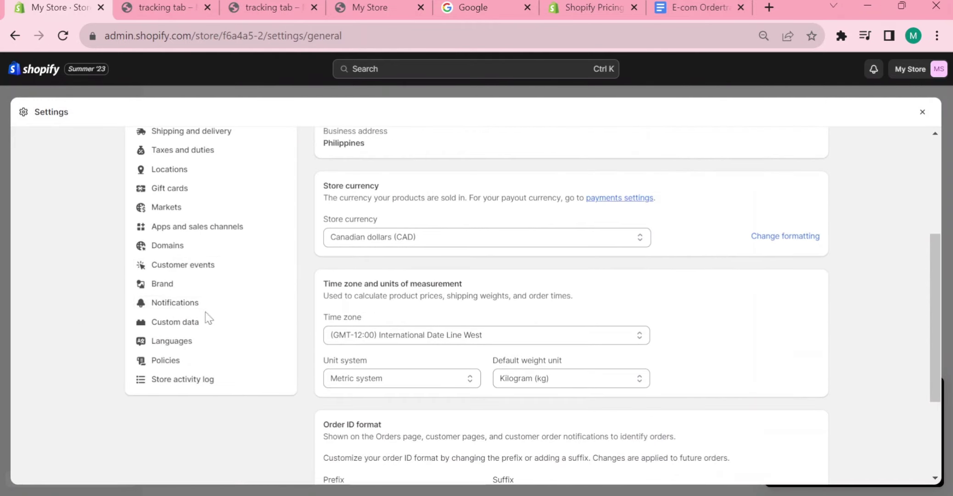
left_click(198, 302)
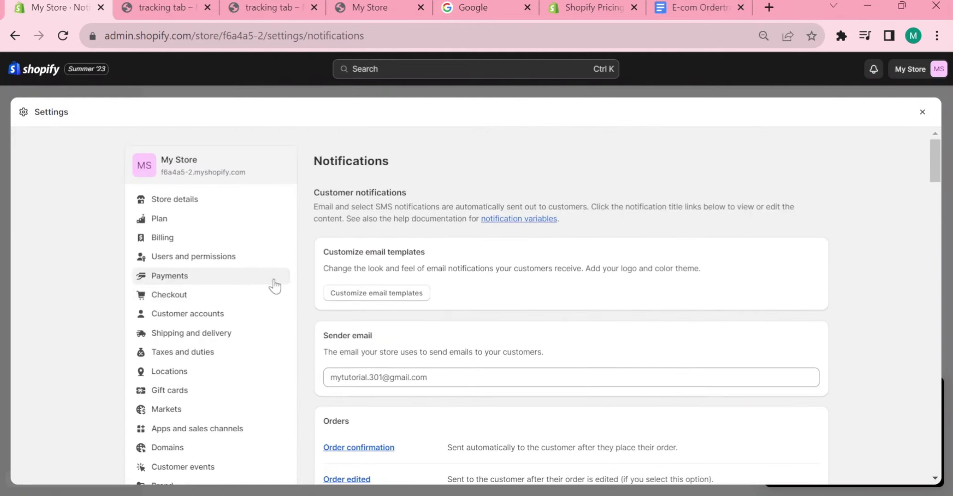
- Open the Shipping confirmation template among the shipping notifications for code editing
scroll(204, 381, "down", 3)
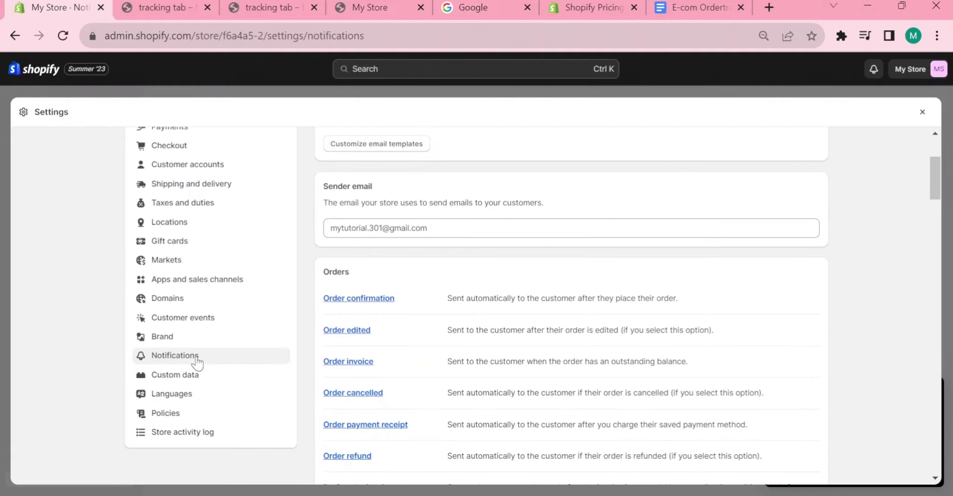
scroll(367, 260, "down", 15)
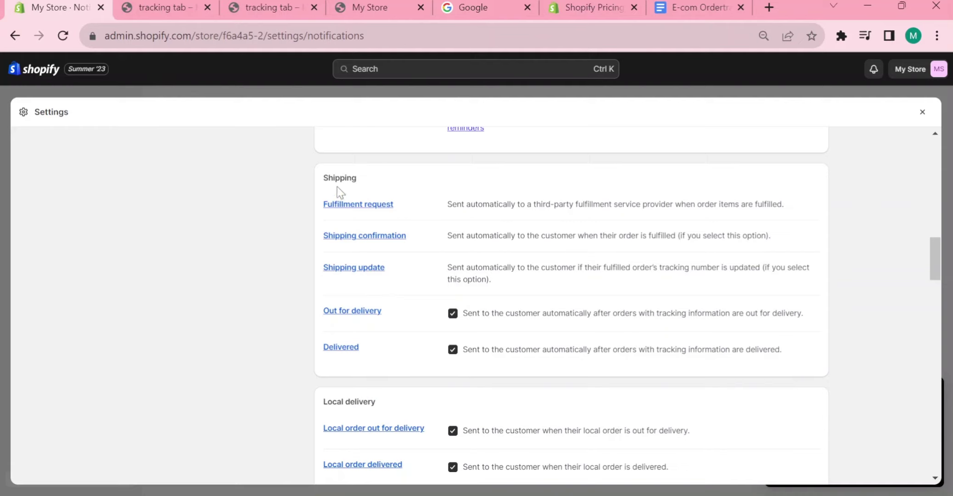
left_click(344, 241)
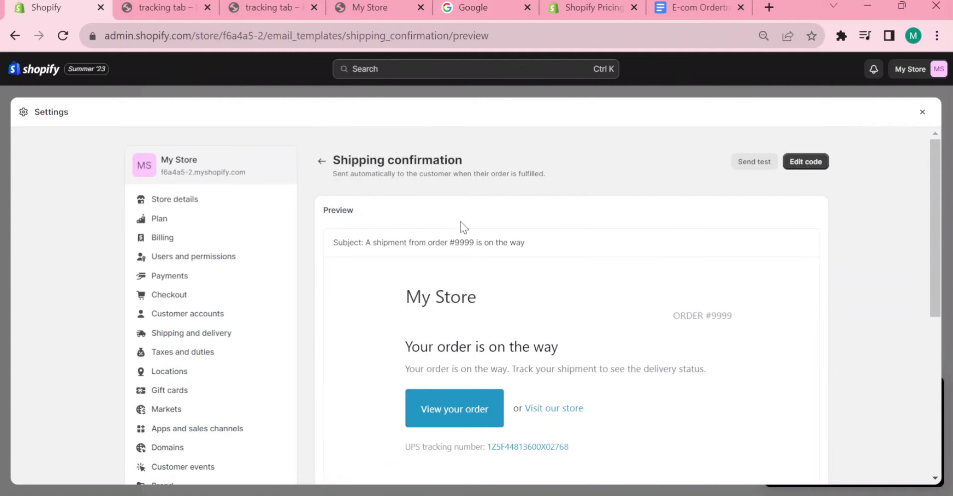
left_click(815, 167)
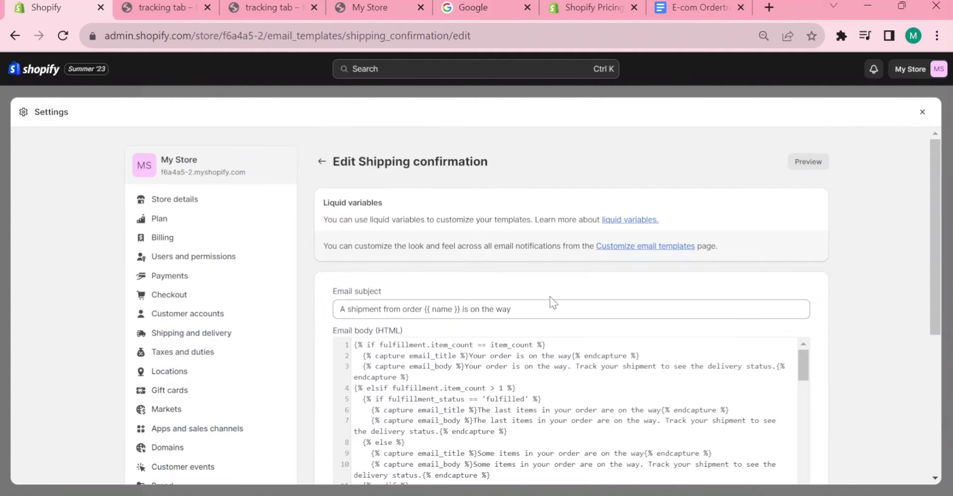
- Examine the email subject and the HTML email body of the Shipping confirmation template
scroll(786, 272, "down", 2)
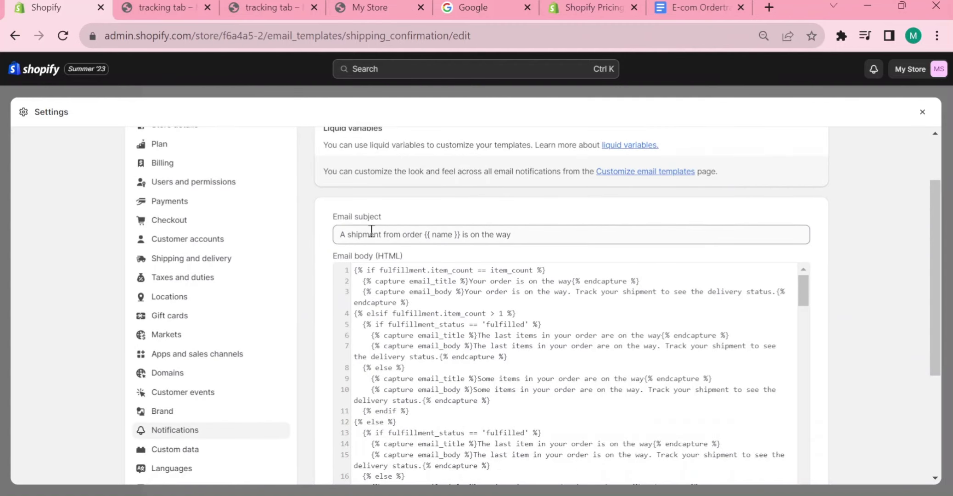
left_click_drag(337, 234, 603, 238)
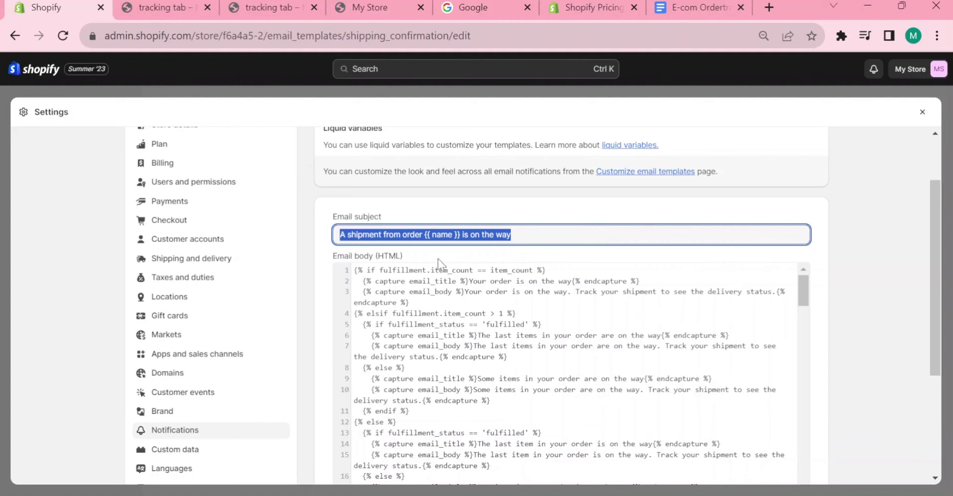
scroll(438, 258, "up", 2)
left_click(470, 355)
scroll(413, 362, "down", 3)
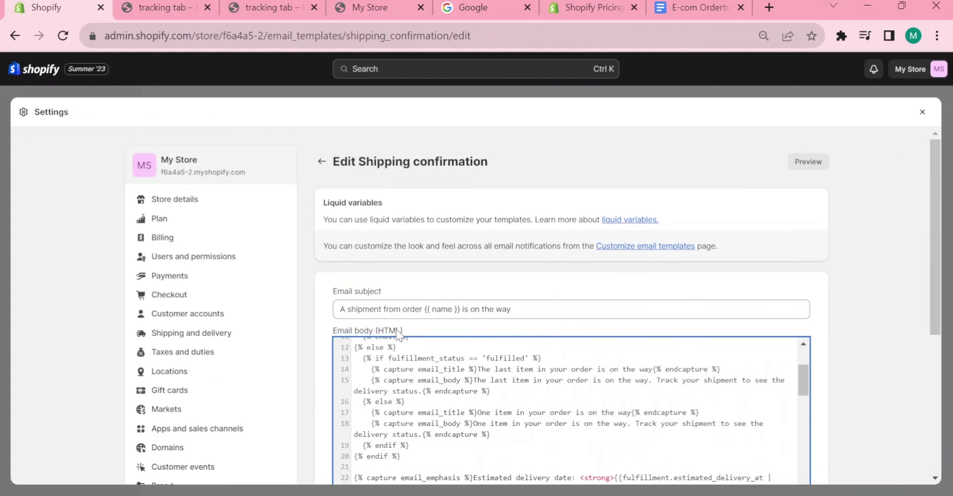
scroll(413, 367, "up", 3)
scroll(755, 247, "down", 5)
scroll(452, 270, "up", 3)
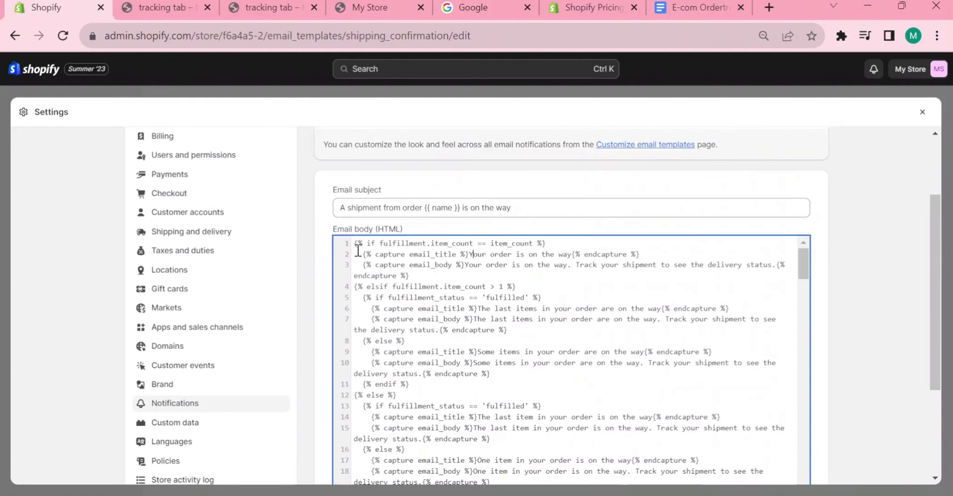
- Delete all existing HTML code from the Shipping confirmation email body
left_click_drag(354, 243, 716, 435)
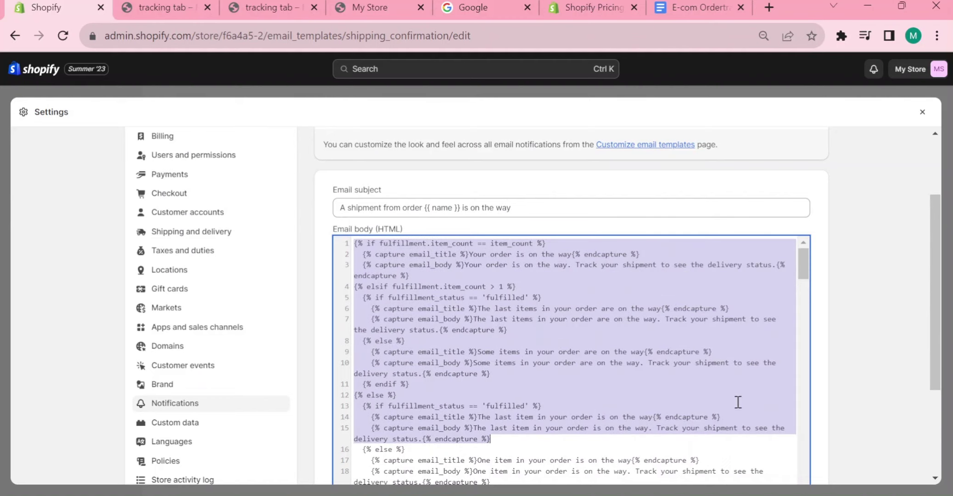
scroll(593, 306, "up", 2)
left_click(376, 334)
left_click_drag(354, 318, 355, 479)
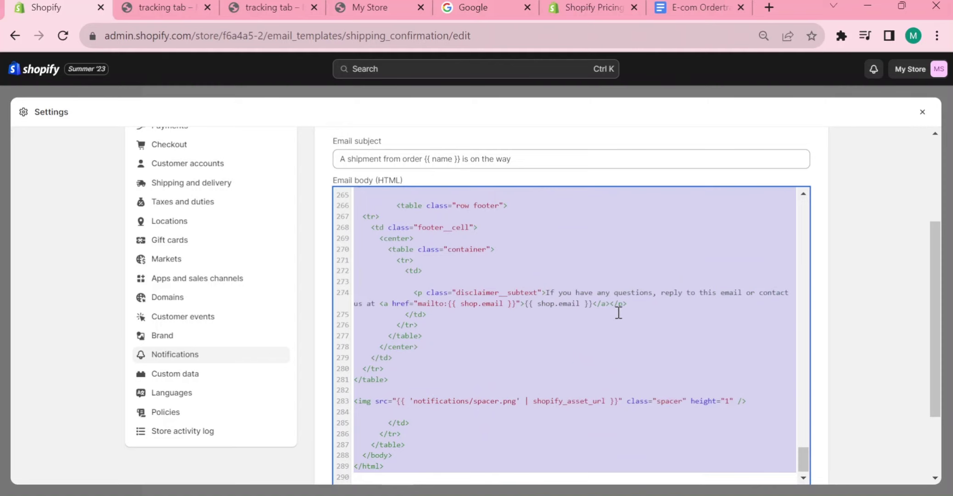
key("BackSpace")
scroll(597, 284, "up", 5)
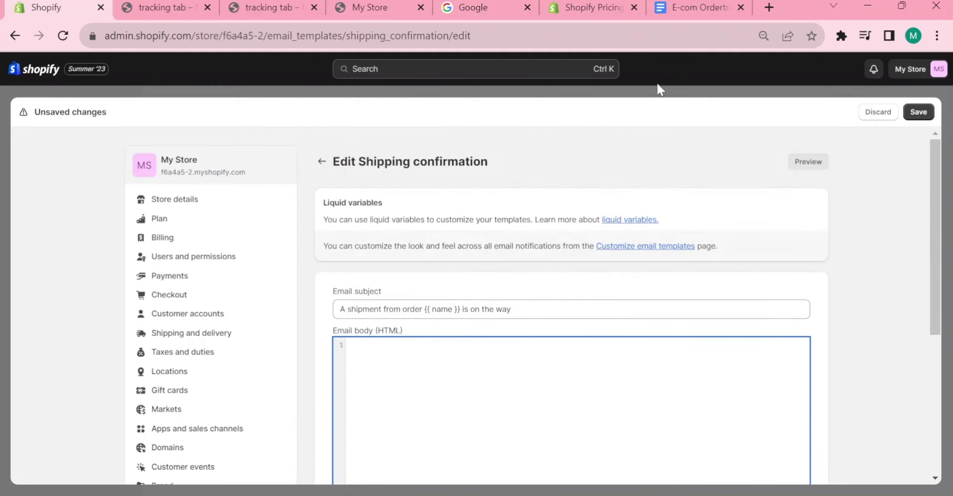
- Switch to the E-com Ordertracking document in Google Docs and copy the entire code under Replace Confirmation Email
left_click(696, 12)
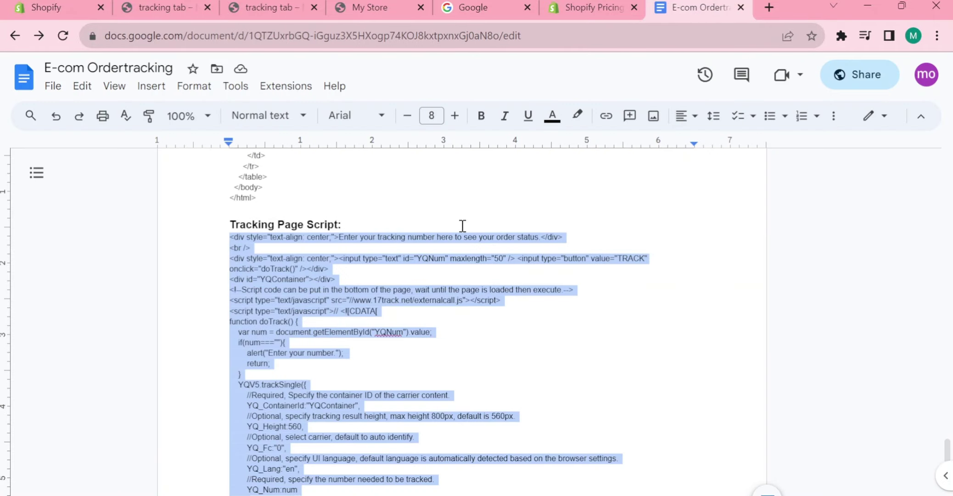
scroll(477, 331, "down", 15)
scroll(494, 343, "up", 20)
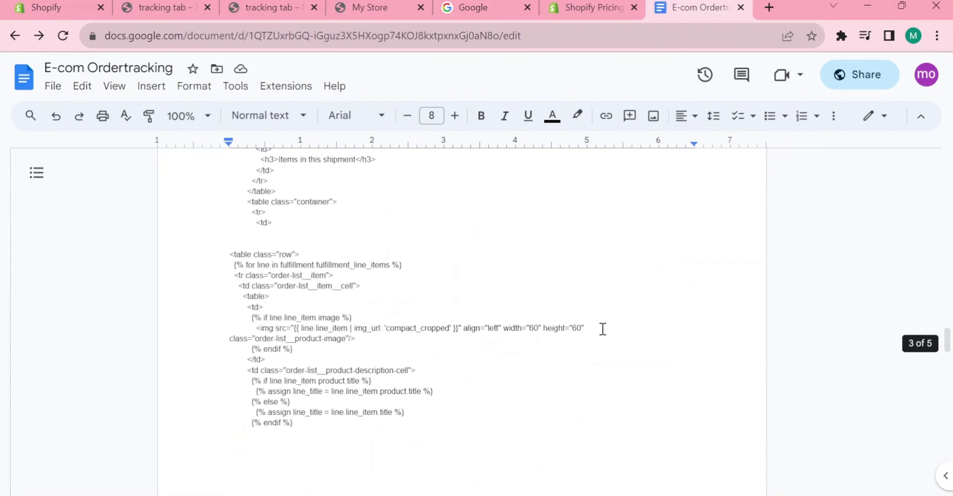
scroll(491, 329, "up", 4)
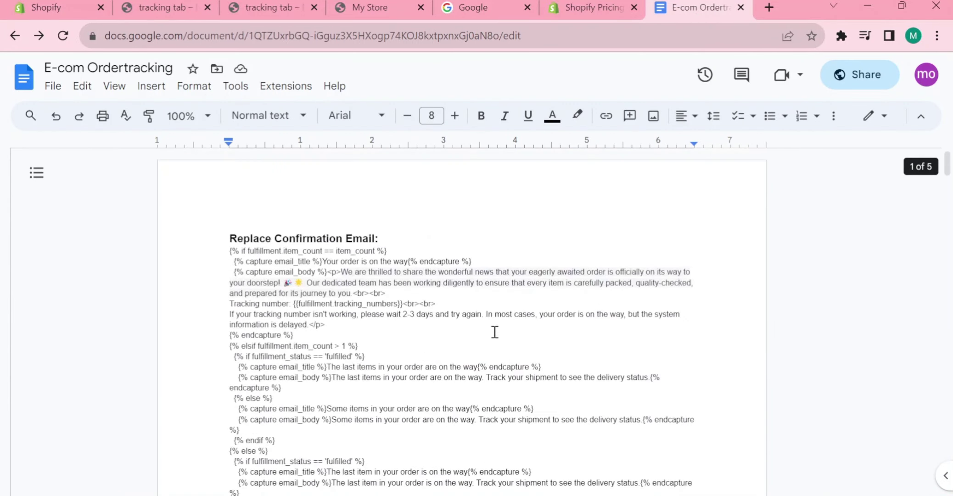
left_click(227, 252)
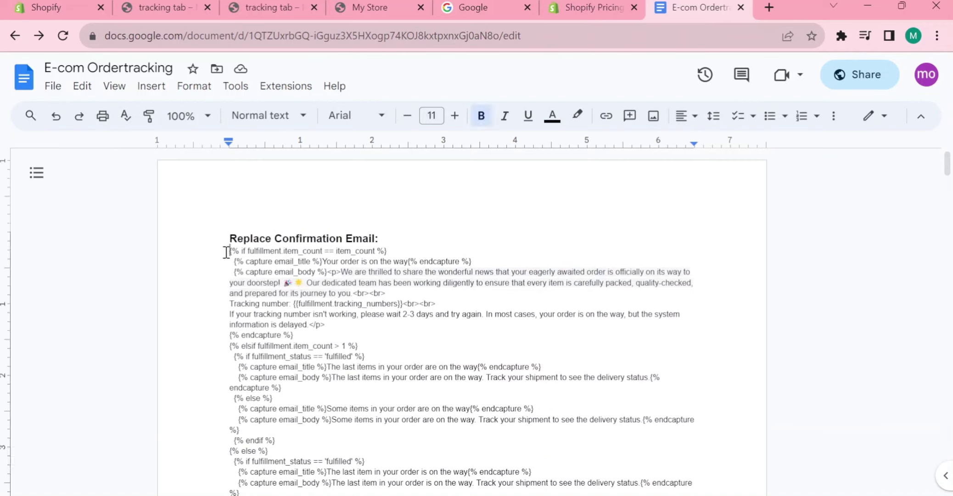
left_click_drag(227, 252, 272, 258)
left_click_drag(430, 293, 422, 436)
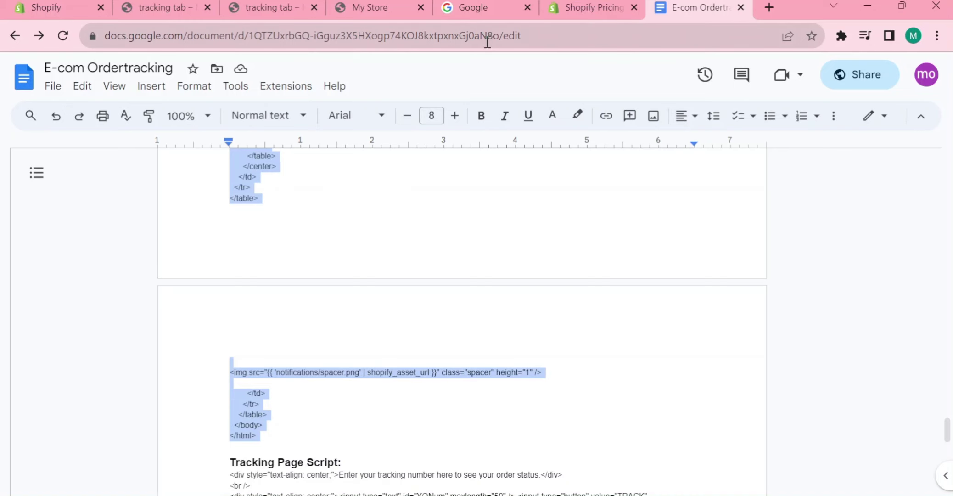
- Return to the Shopify admin and paste the replacement confirmation email code into the empty Shipping confirmation email body
left_click(67, 5)
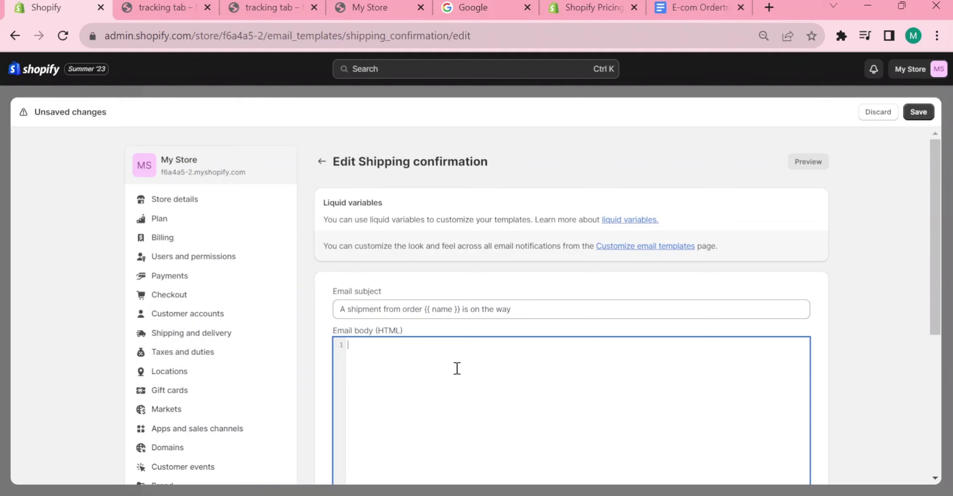
key("ctrl+v")
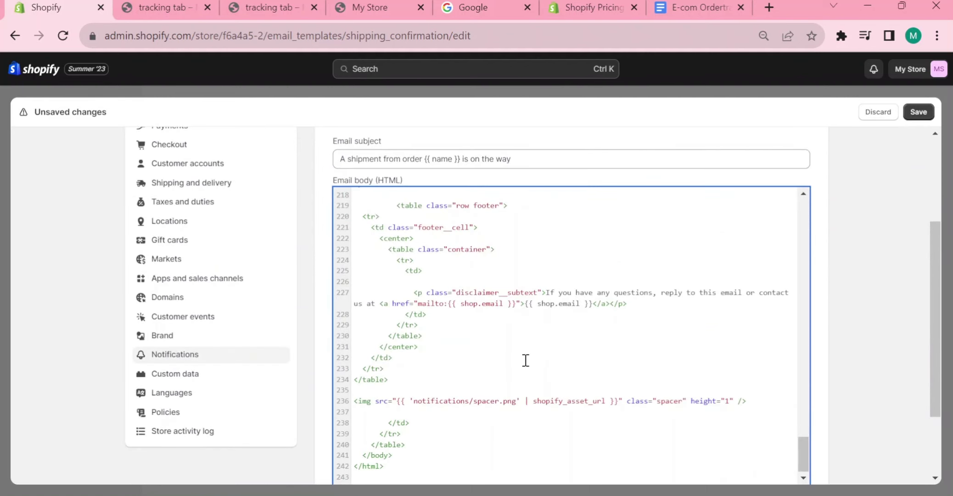
scroll(523, 360, "up", 20)
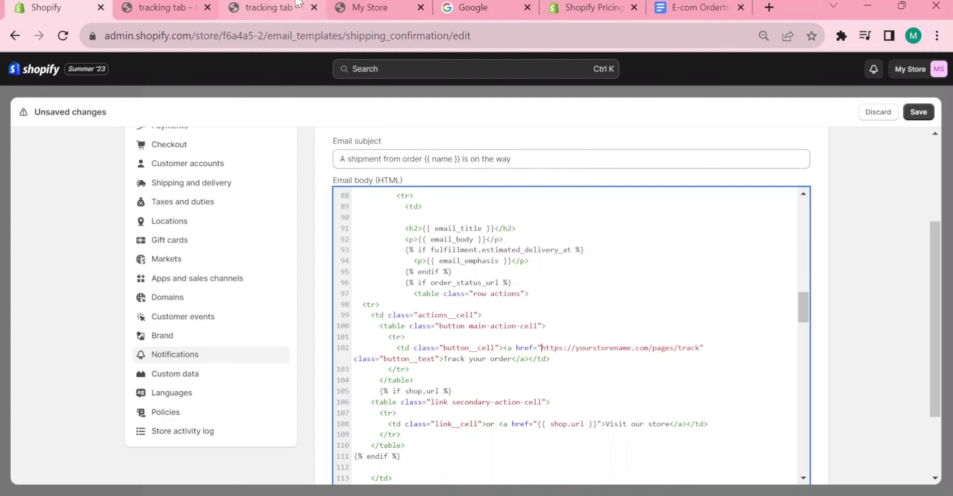
left_click(379, 5)
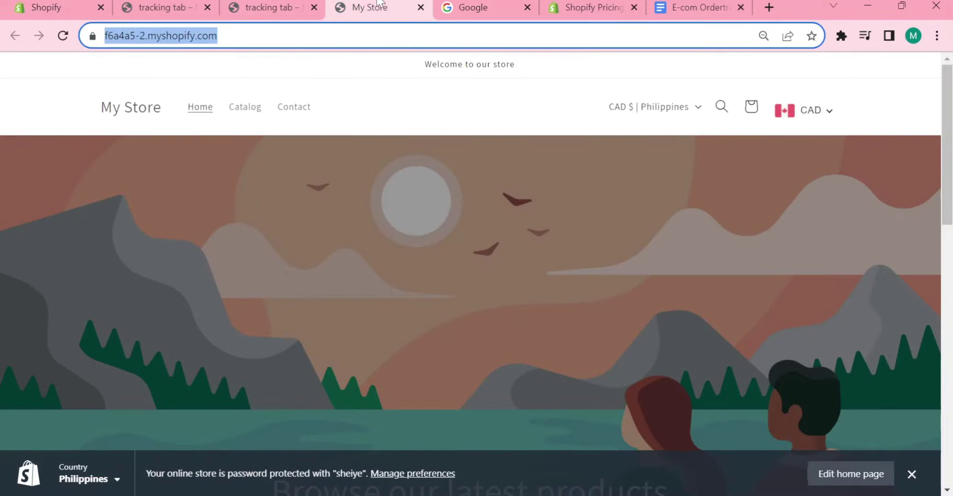
left_click(266, 8)
left_click(472, 7)
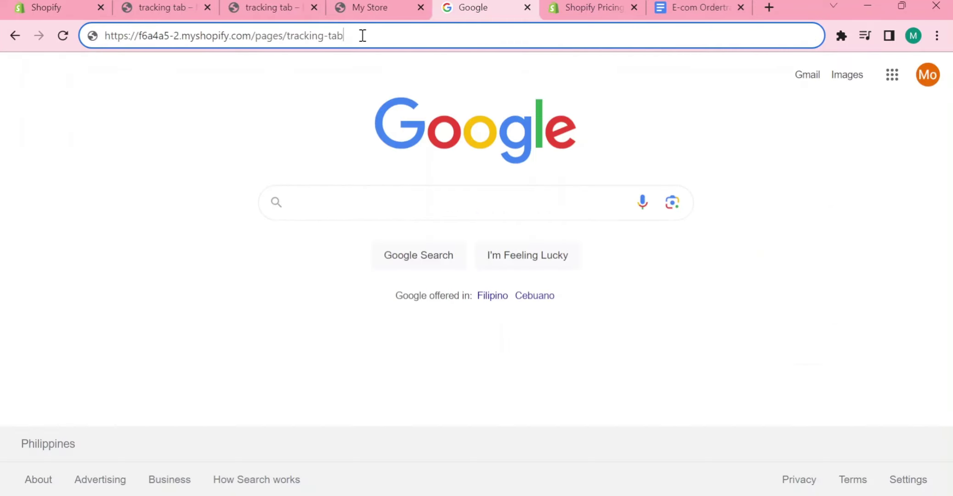
left_click(362, 35)
key("ctrl+c")
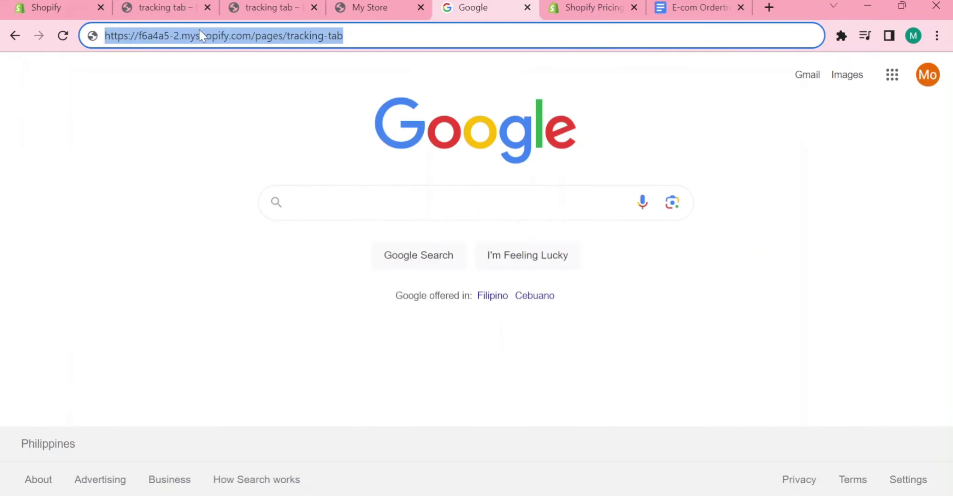
left_click(62, 7)
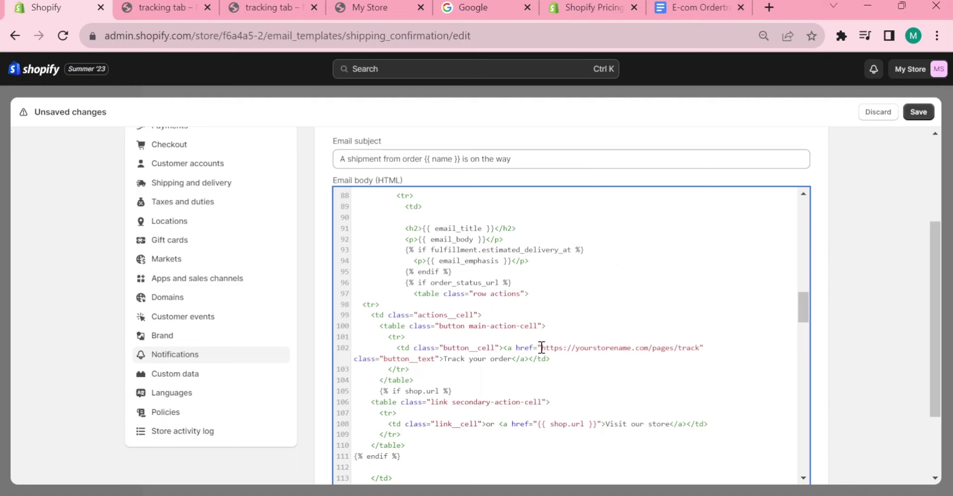
left_click_drag(541, 348, 699, 347)
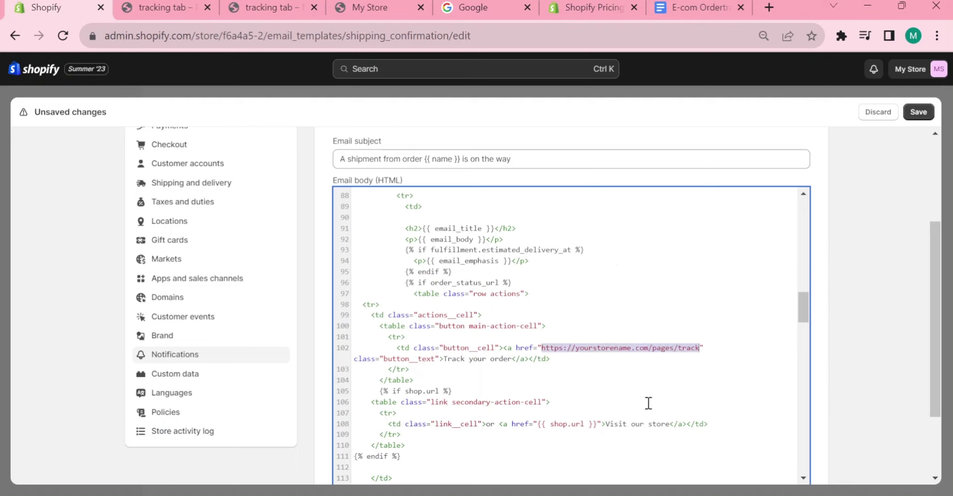
key("ctrl+v")
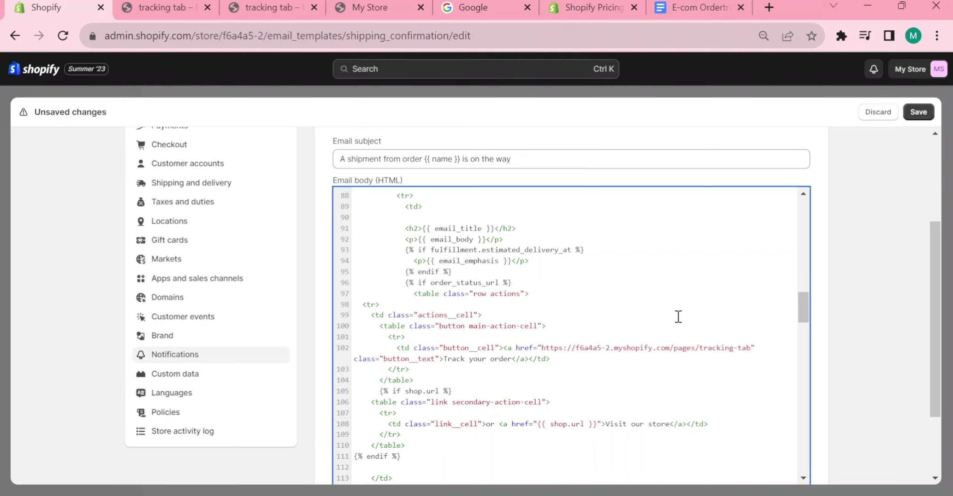
- Preview the edited Shipping confirmation email and examine its message text, tracking number line and Track your order button
scroll(786, 305, "down", 20)
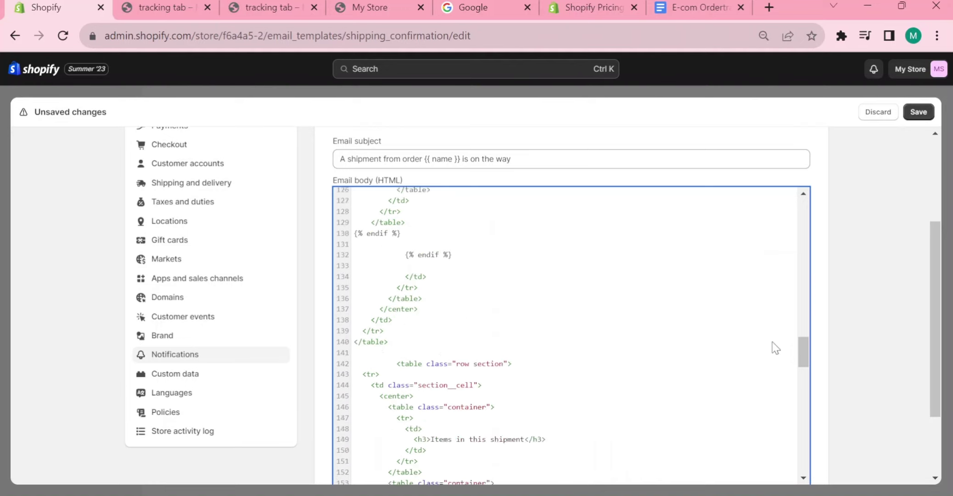
scroll(716, 355, "down", 15)
scroll(738, 361, "up", 20)
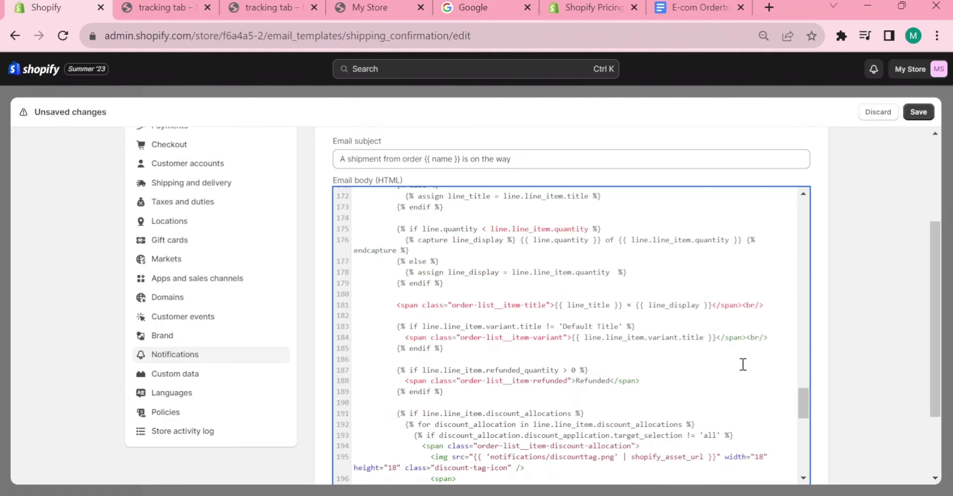
scroll(743, 365, "up", 10)
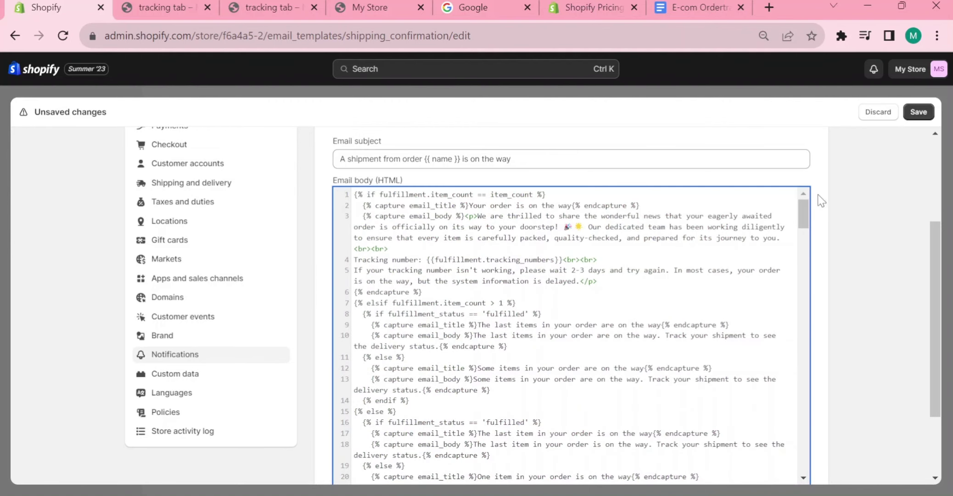
scroll(823, 188, "up", 3)
left_click(809, 162)
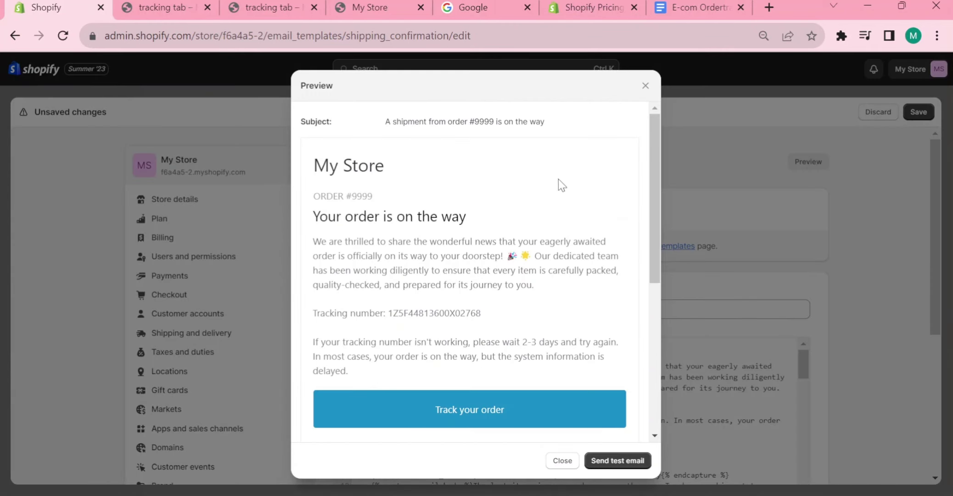
scroll(592, 222, "down", 2)
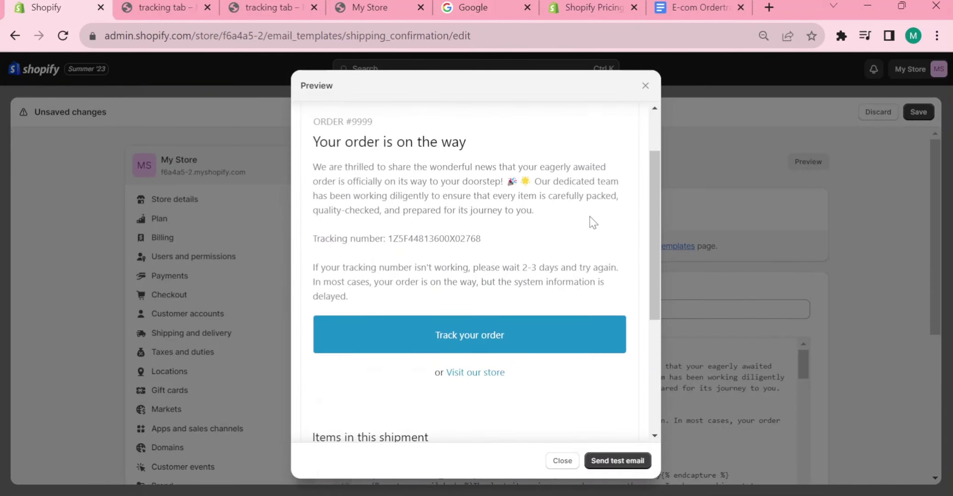
scroll(577, 220, "up", 2)
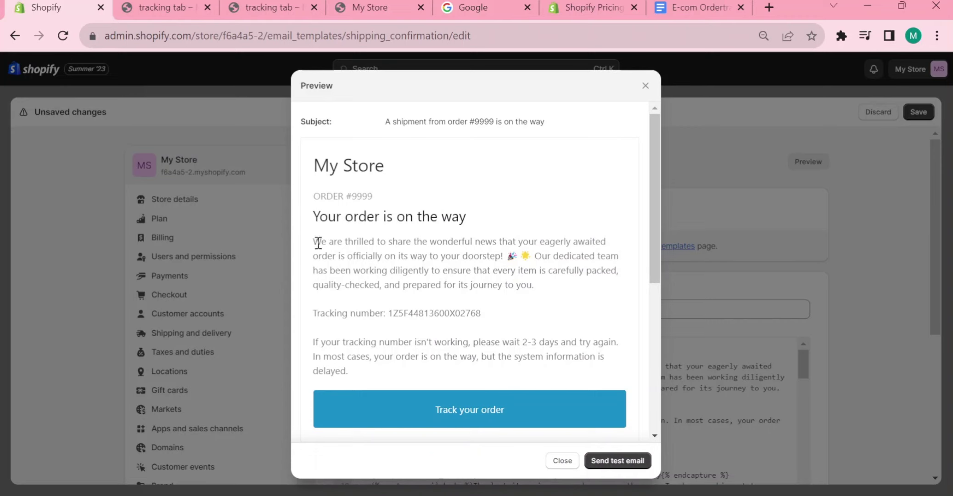